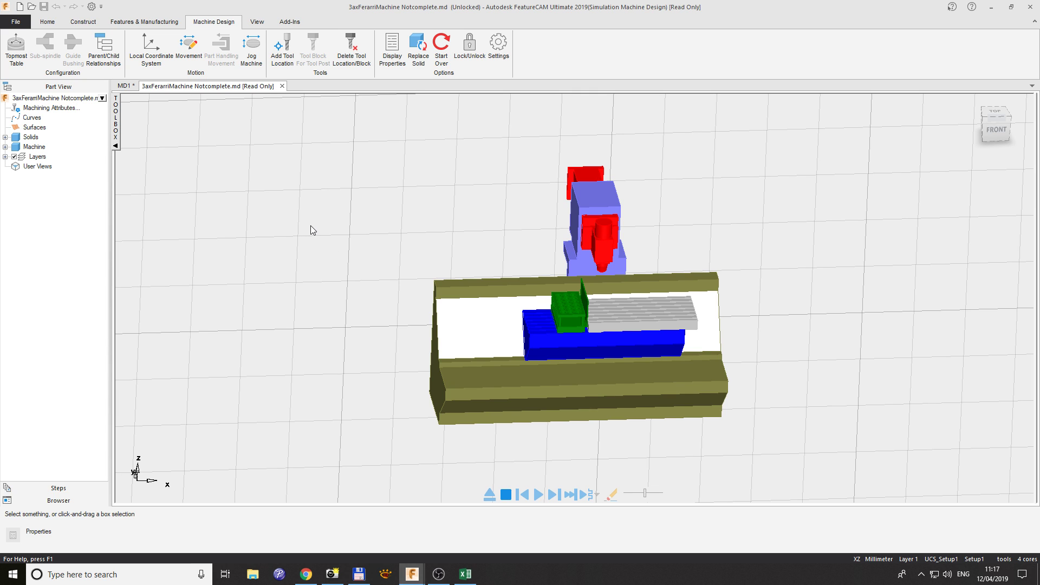
Step: Open 3axFerarriMachine Notcomplete.md from the 3-Axis machine design examples folder, with the file filter set to All Files
click(31, 6)
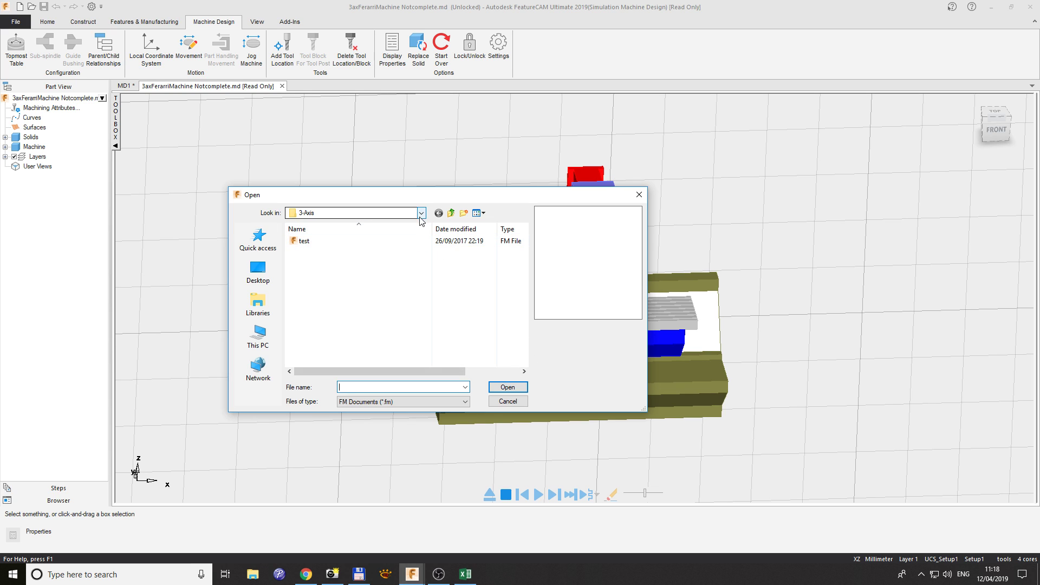
click(421, 213)
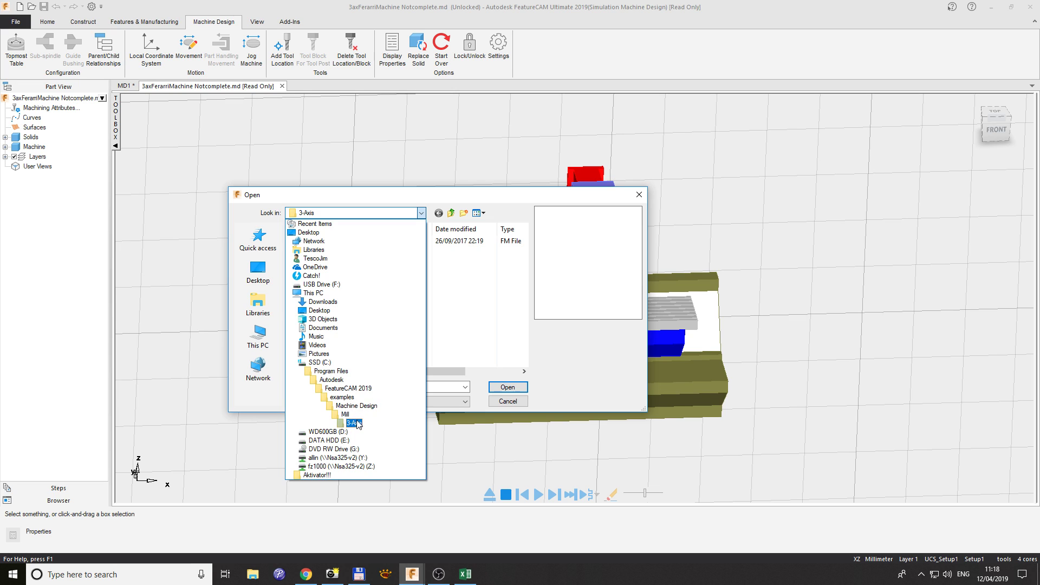
click(458, 341)
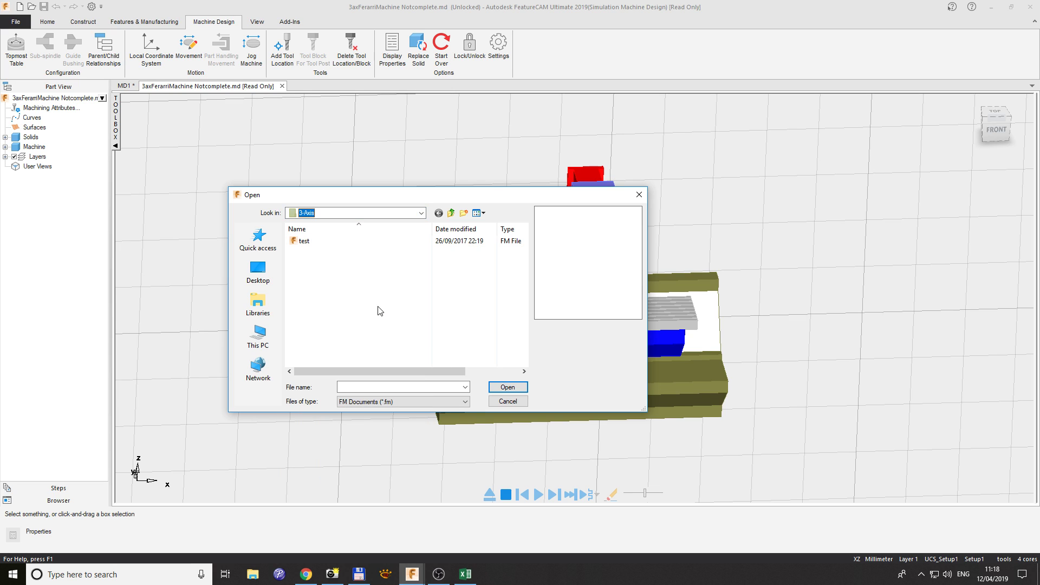
click(393, 403)
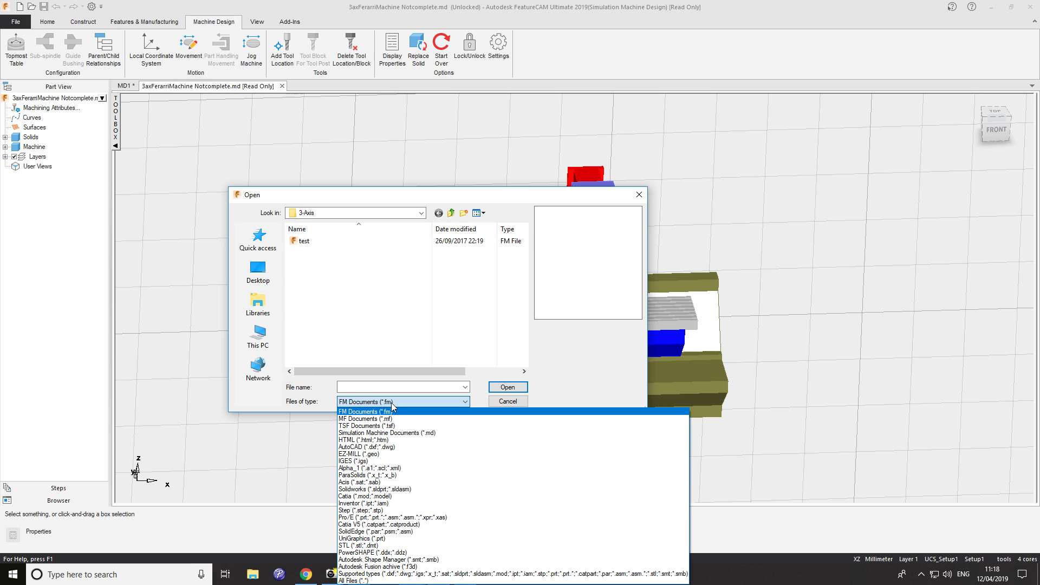
click(373, 581)
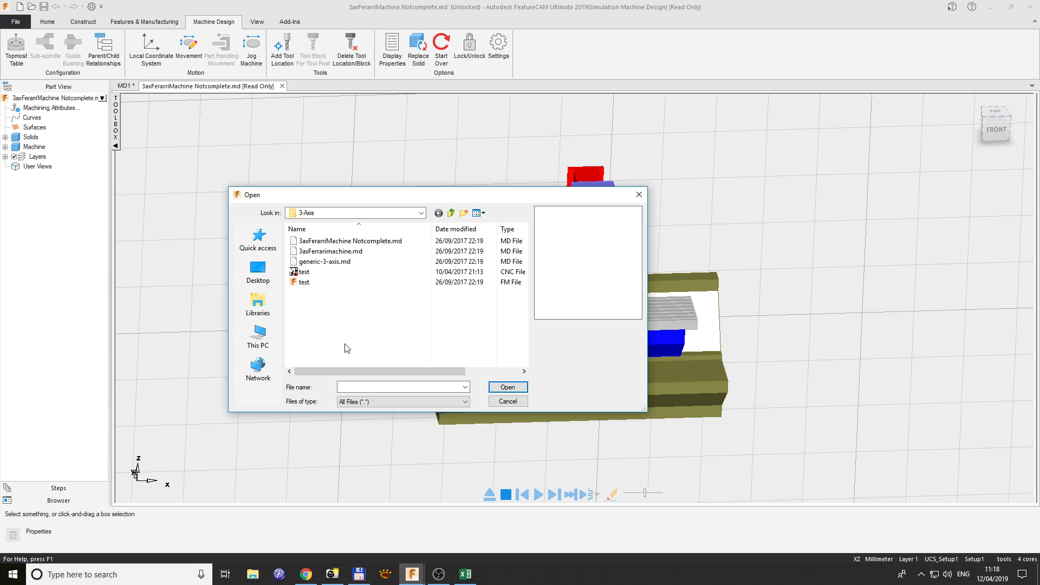
click(345, 242)
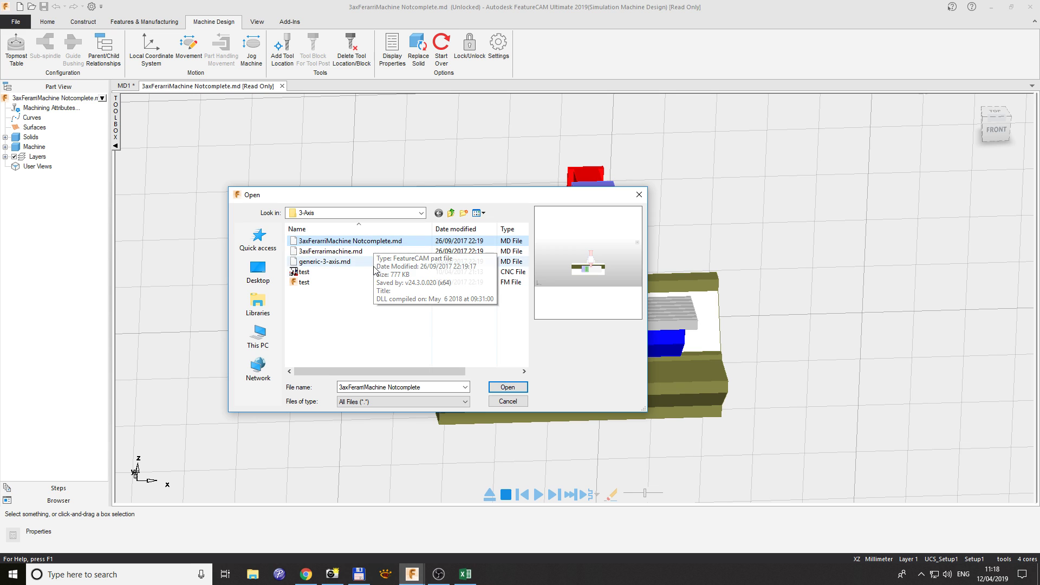
click(507, 388)
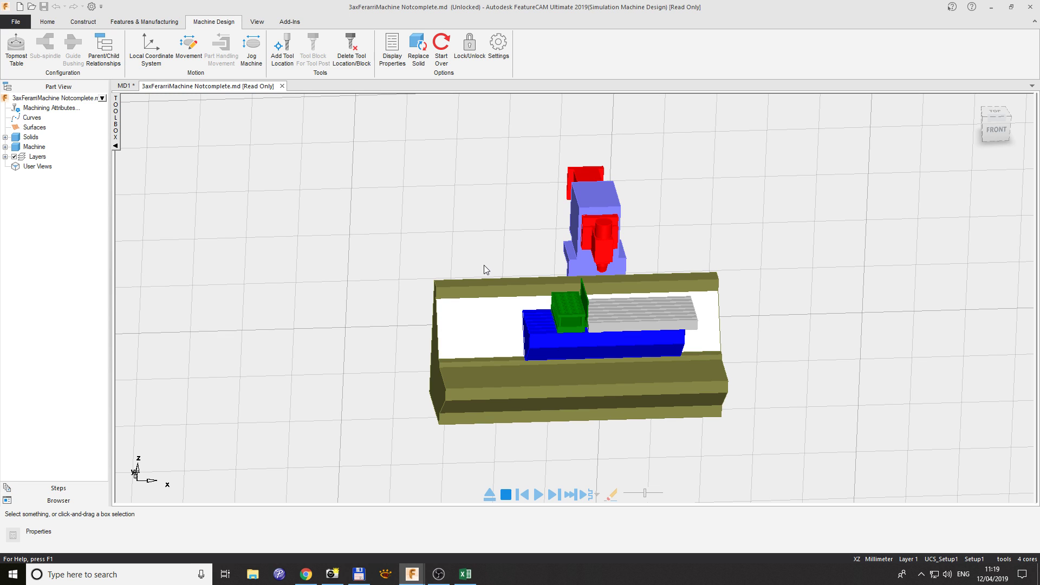
Step: Examine the machine model from the front and from several oblique angles, and list the solids it consists of
mouse_move(483, 262)
middle_down()
mouse_move(441, 241)
mouse_move(476, 236)
mouse_move(483, 262)
mouse_move(433, 248)
mouse_move(490, 256)
mouse_move(493, 236)
mouse_move(458, 242)
mouse_move(490, 246)
mouse_move(475, 259)
mouse_move(490, 277)
mouse_move(481, 273)
middle_up()
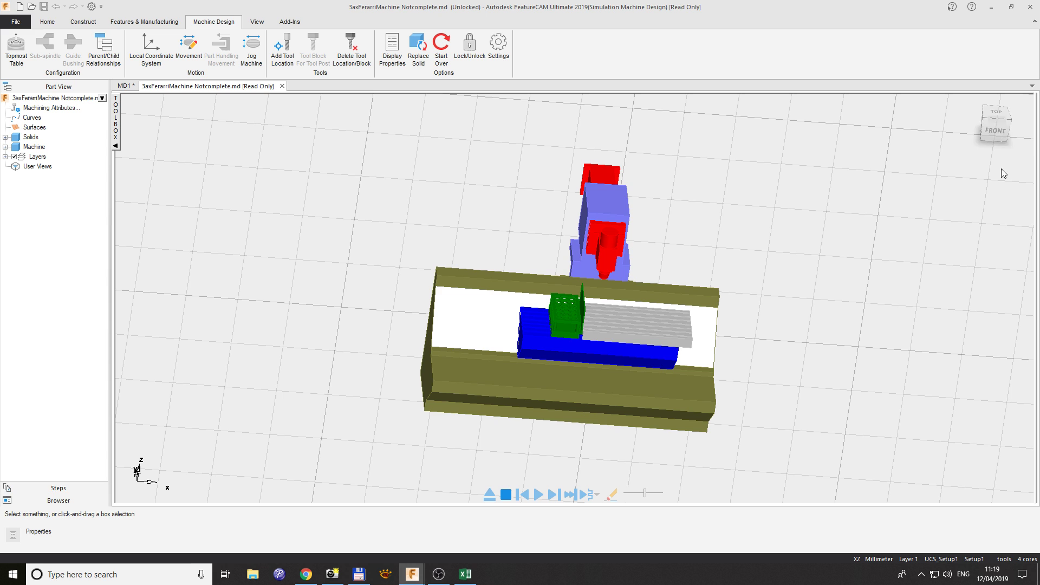
click(995, 130)
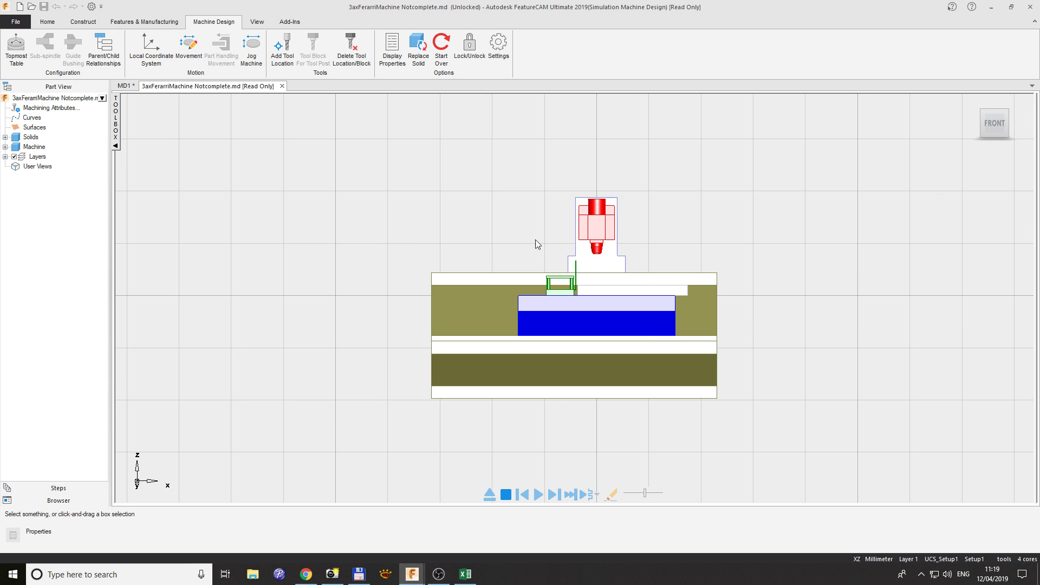
middle_drag(436, 239, 434, 270)
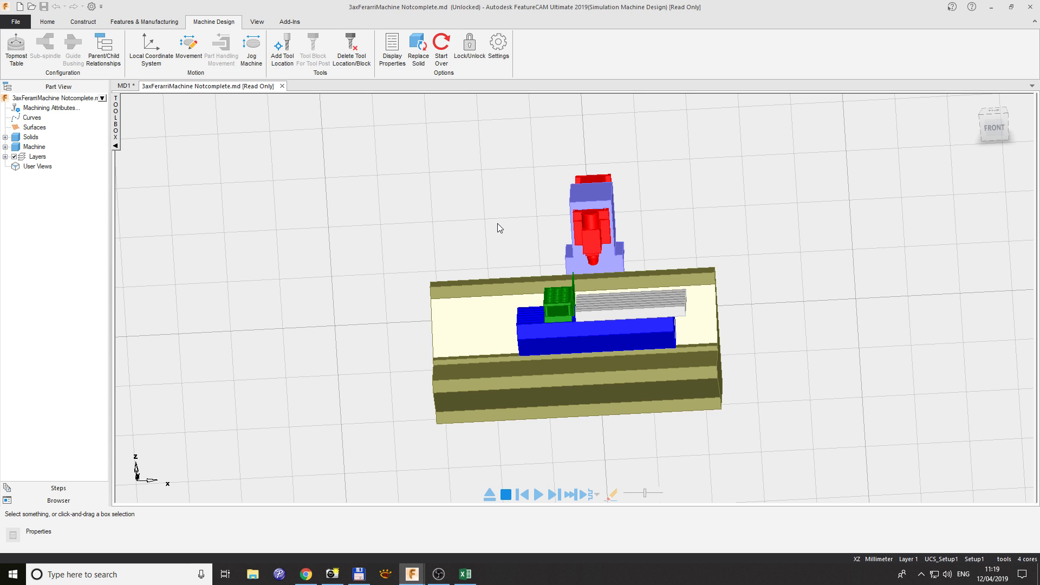
middle_drag(494, 228, 497, 249)
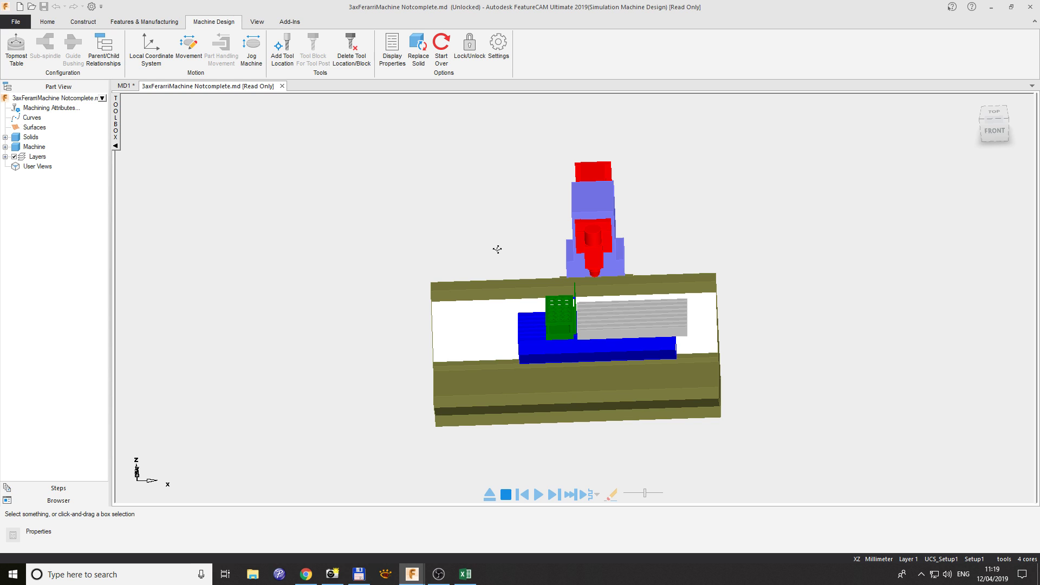
mouse_move(497, 249)
middle_down()
mouse_move(508, 242)
mouse_move(493, 235)
middle_up()
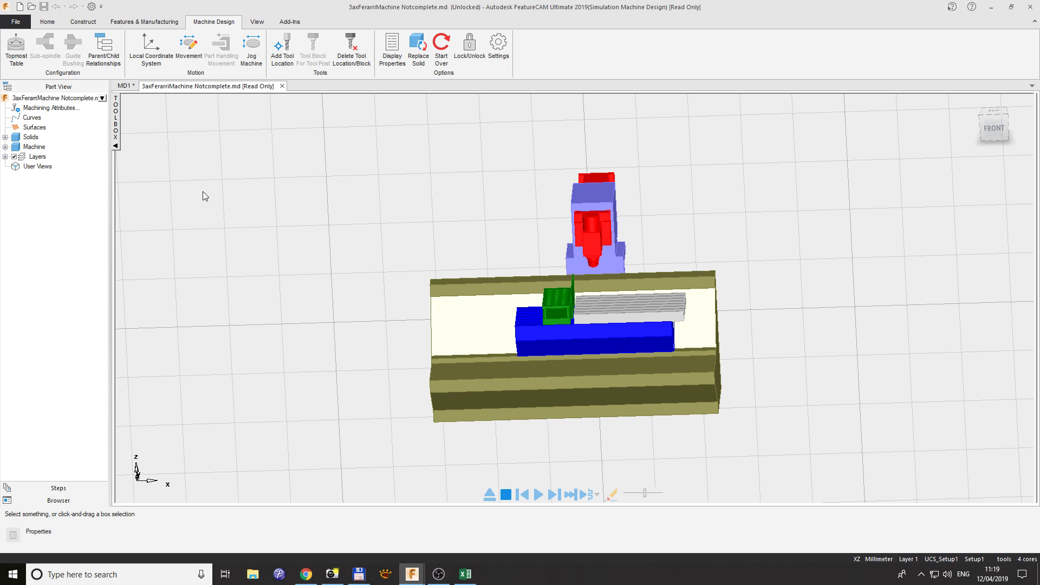
click(6, 138)
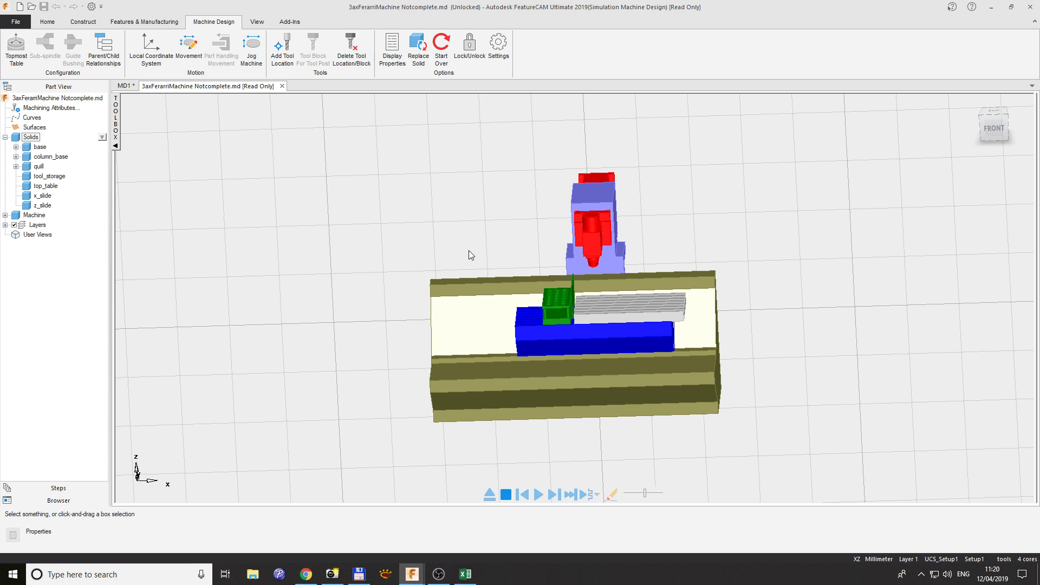
middle_drag(468, 254, 490, 240)
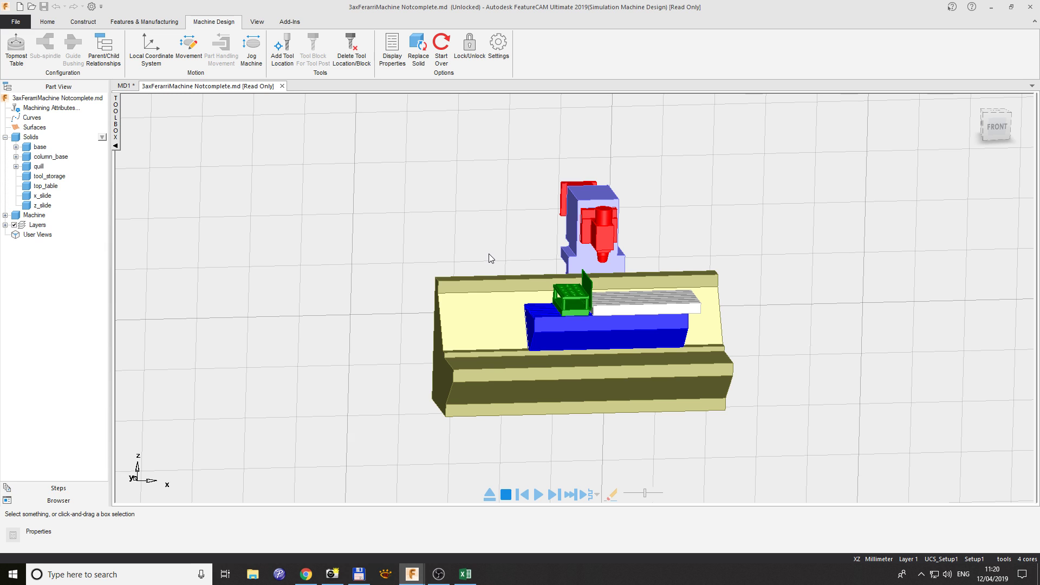
mouse_move(490, 256)
middle_down()
mouse_move(448, 260)
mouse_move(509, 269)
mouse_move(462, 251)
mouse_move(478, 256)
middle_up()
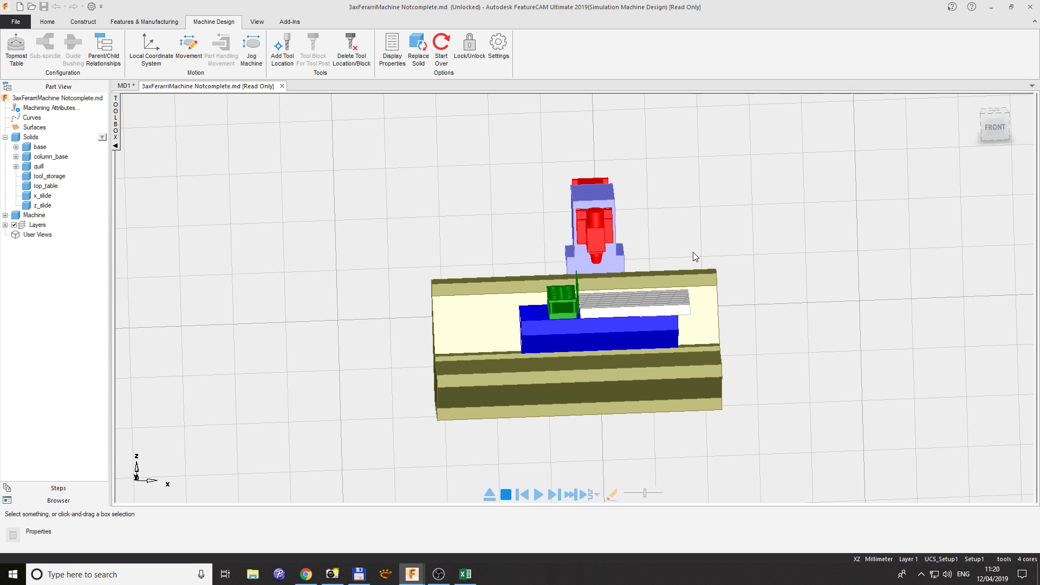
middle_drag(694, 252, 716, 266)
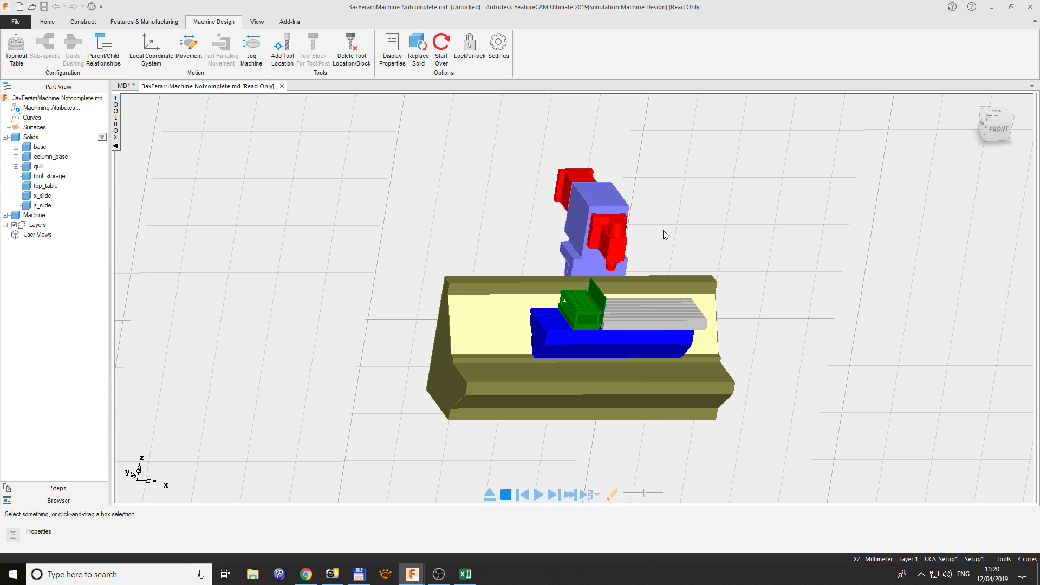
mouse_move(665, 231)
middle_down()
mouse_move(633, 228)
mouse_move(644, 230)
middle_up()
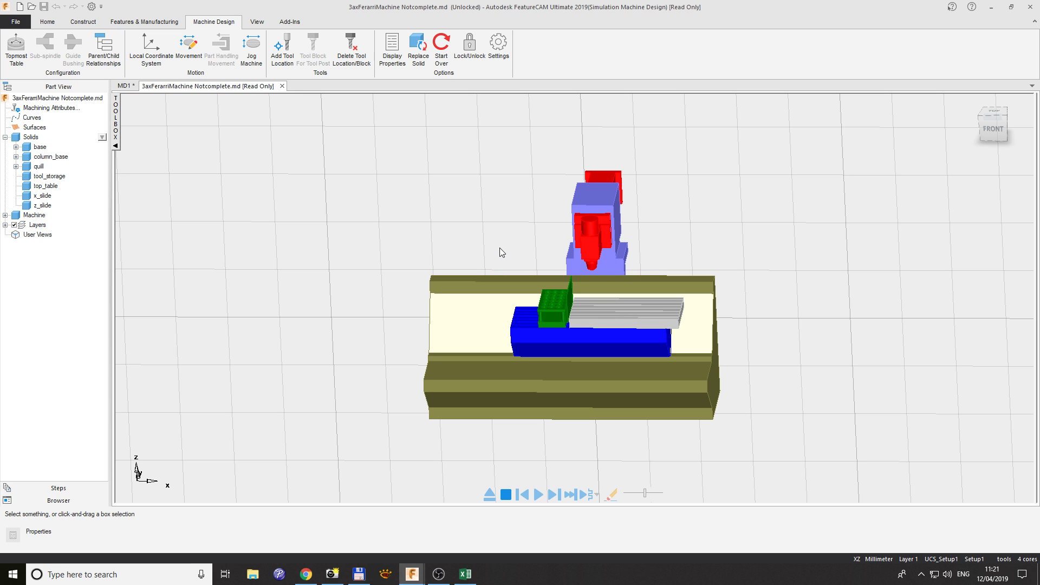
middle_drag(494, 245, 523, 250)
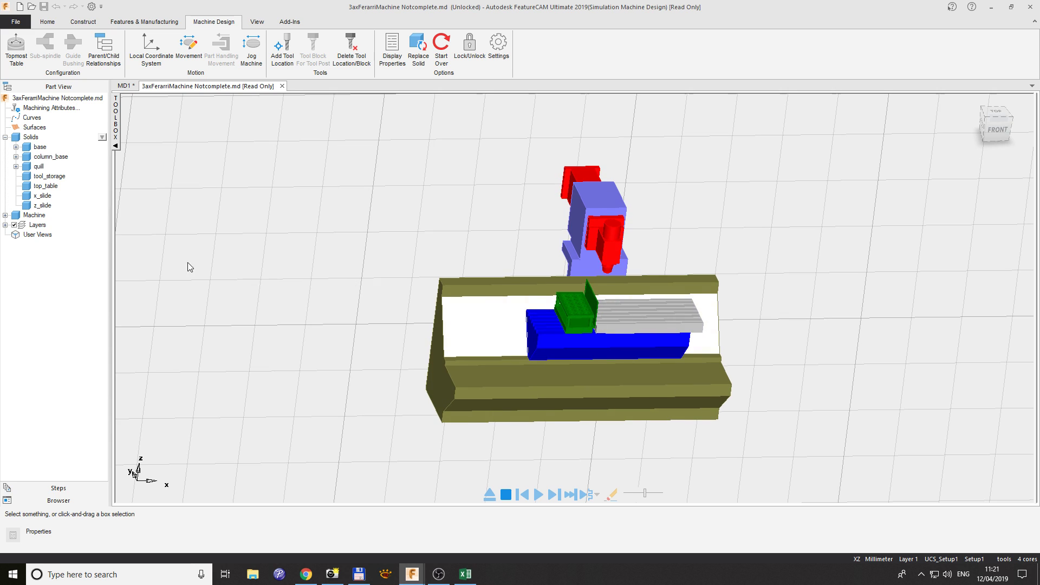
Step: Identify the column_base, tool_storage, top_table, x_slide and z_slide solids by highlighting each one in the model
click(40, 166)
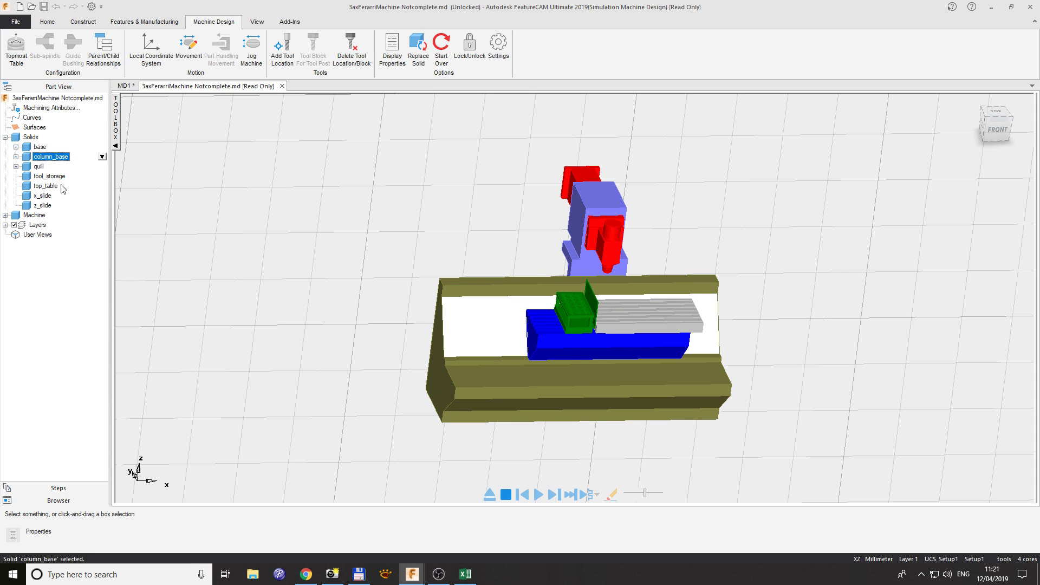
click(50, 176)
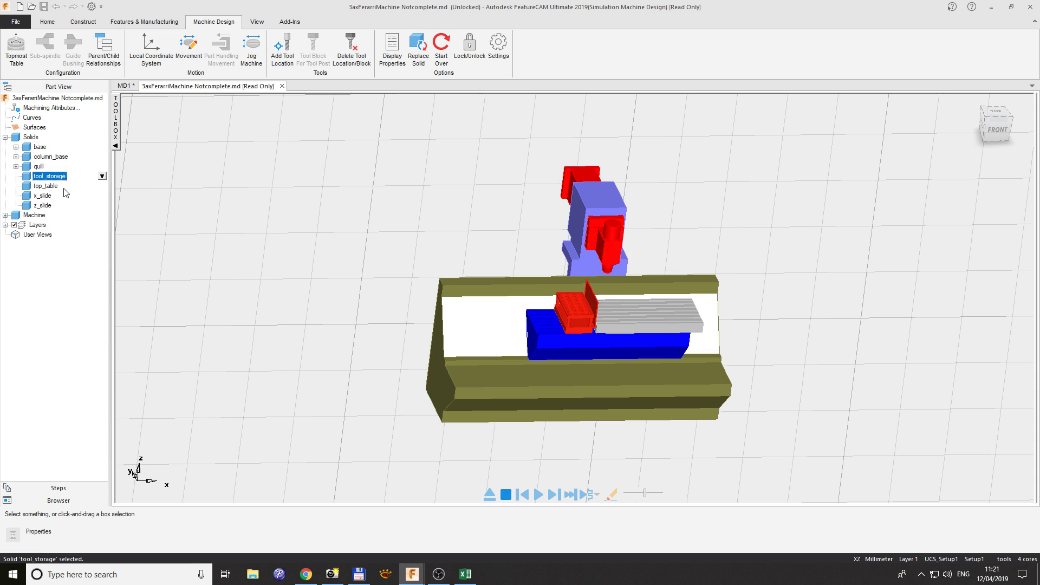
click(49, 186)
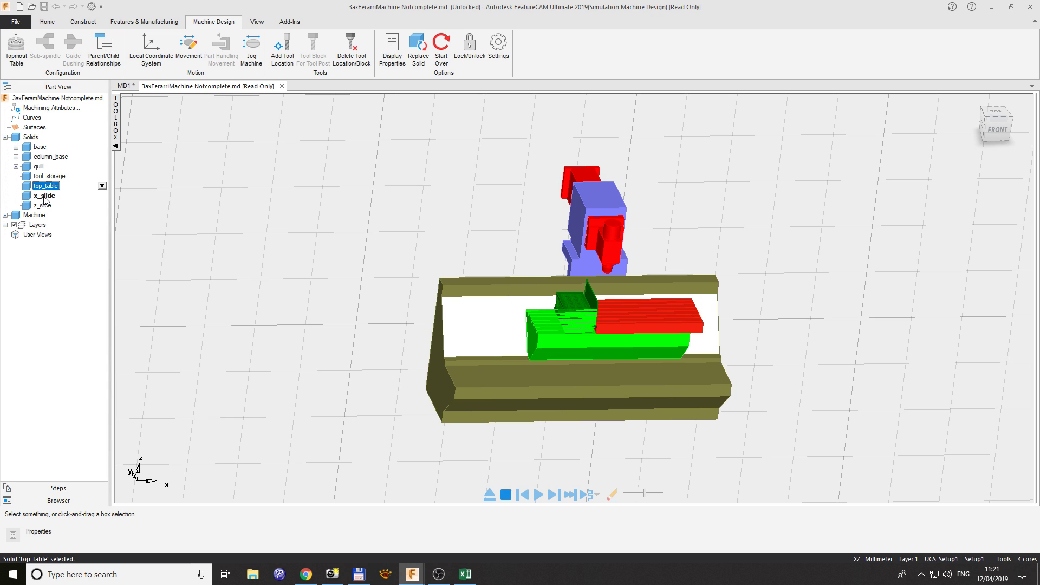
click(45, 196)
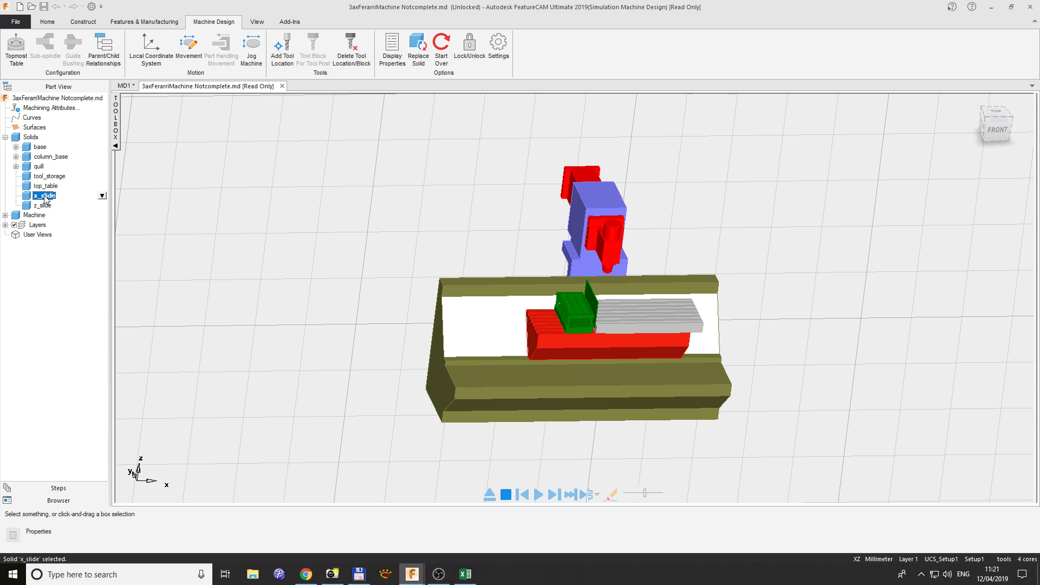
click(44, 205)
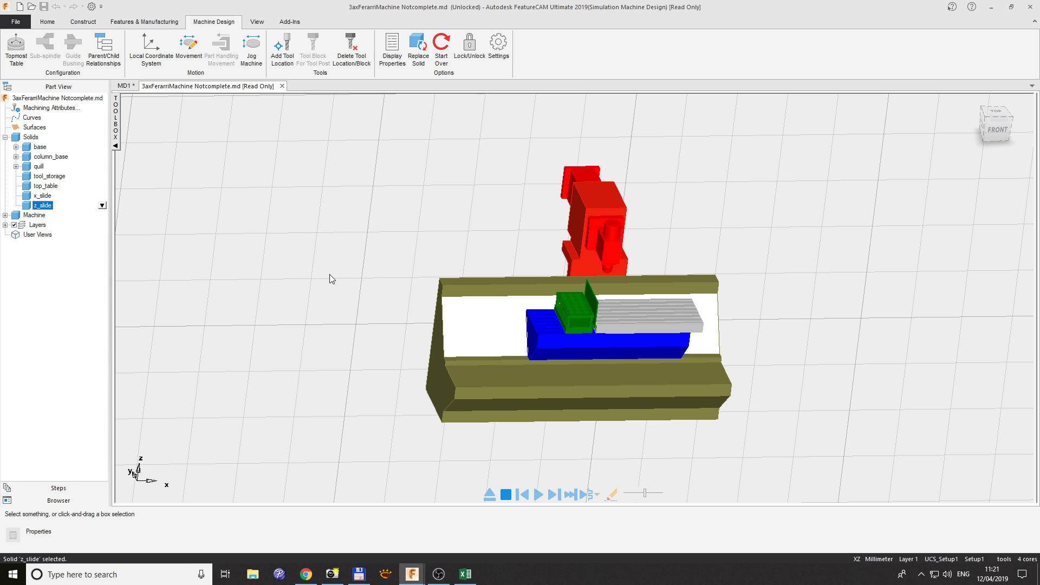
mouse_move(330, 274)
middle_down()
mouse_move(307, 274)
mouse_move(335, 268)
middle_up()
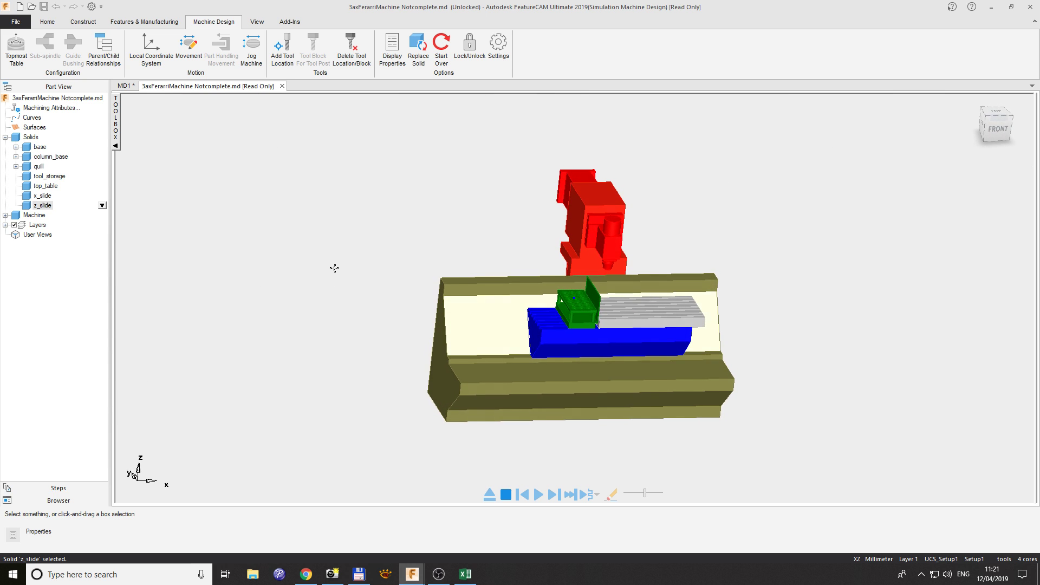
Step: Check the Jog Machine and Parent/Child Relationships settings without changing them, and list the contents of the Machine group
click(251, 47)
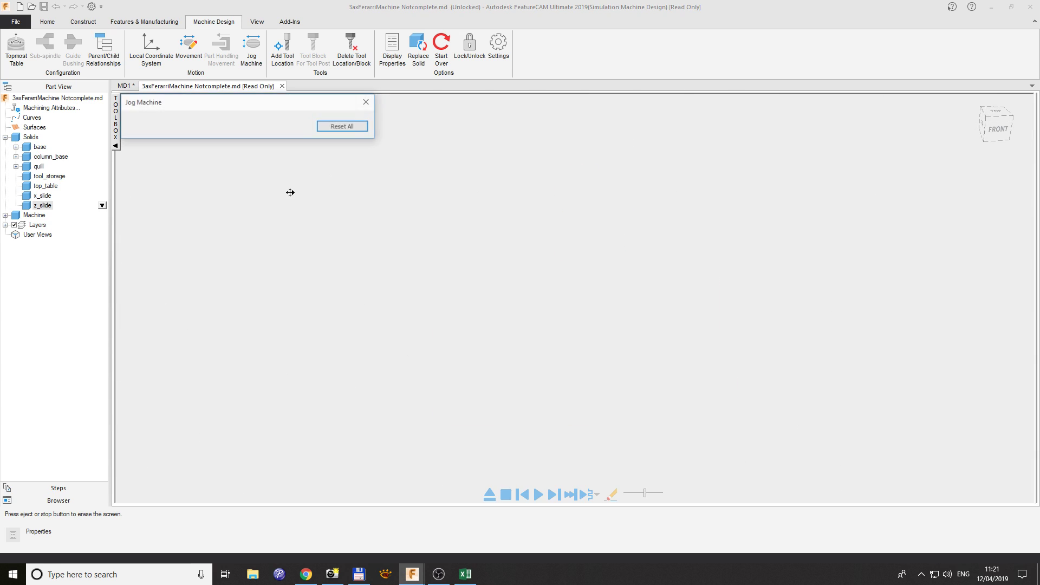
click(368, 102)
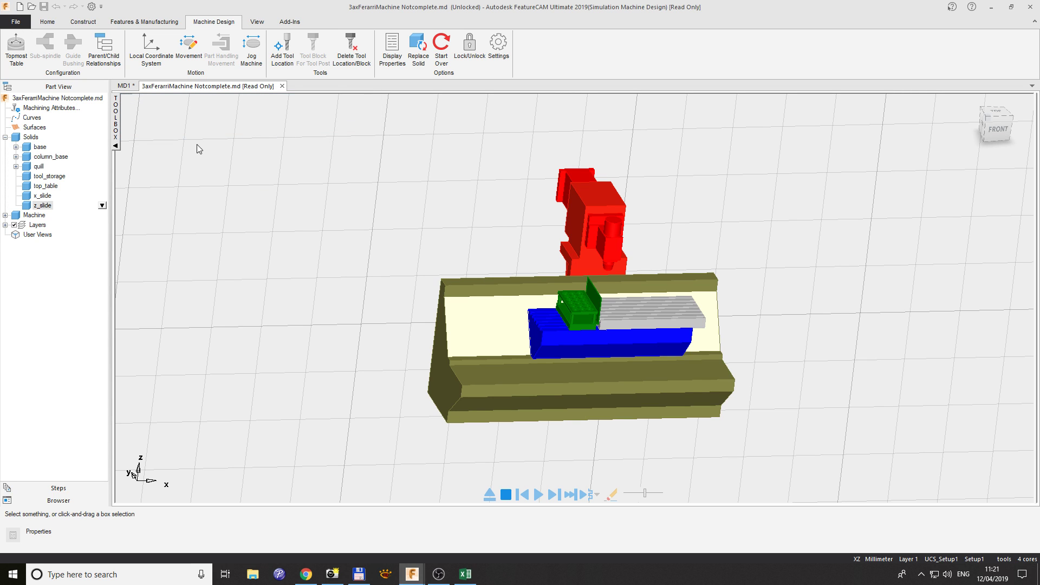
click(104, 51)
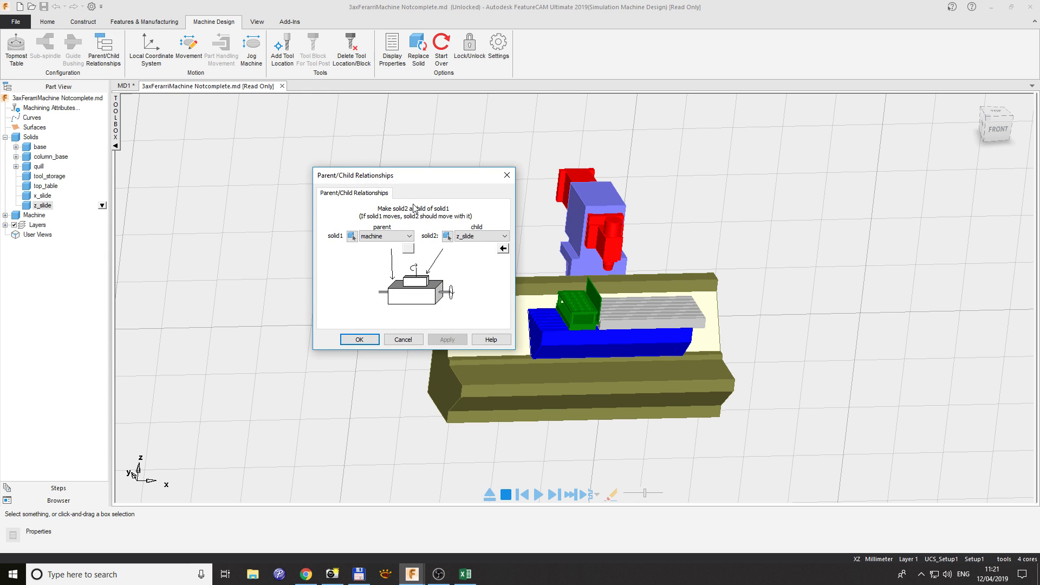
drag(420, 181, 428, 182)
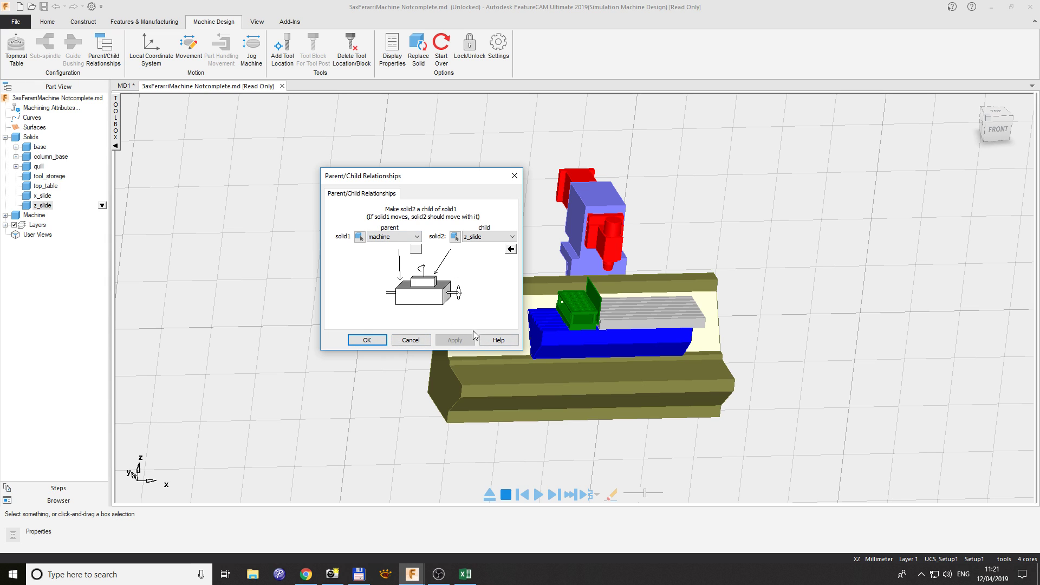
click(411, 339)
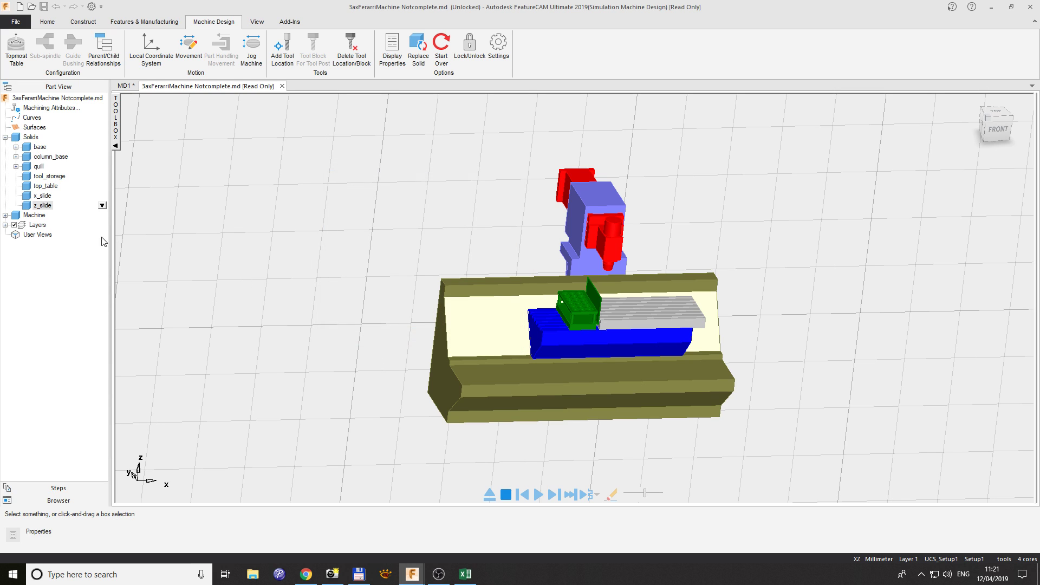
click(4, 215)
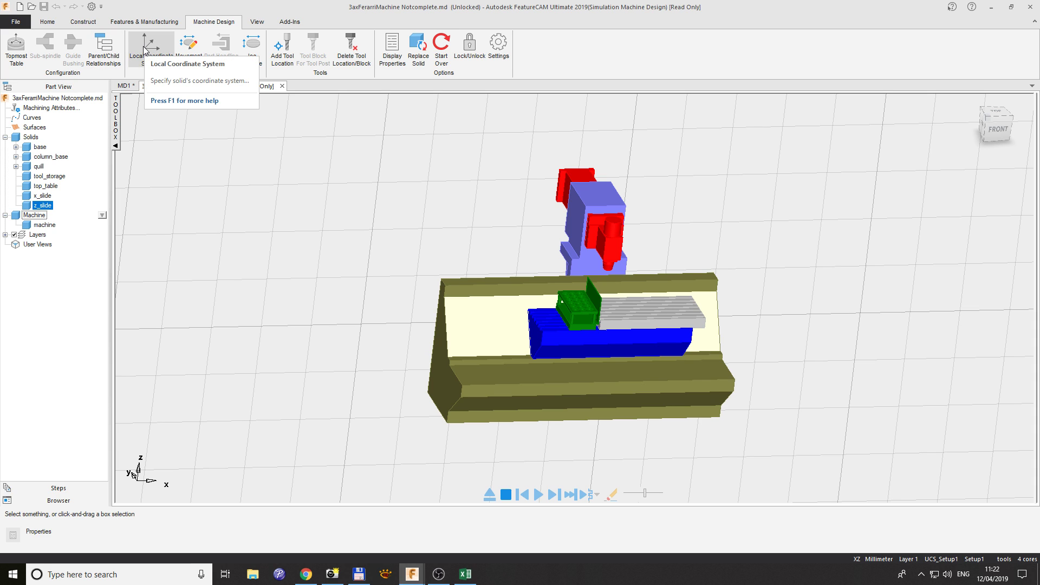
Step: Check the movement settings of column_base, tool_storage, top_table, x_slide and z_slide without changing them, and check the jog axes
click(177, 53)
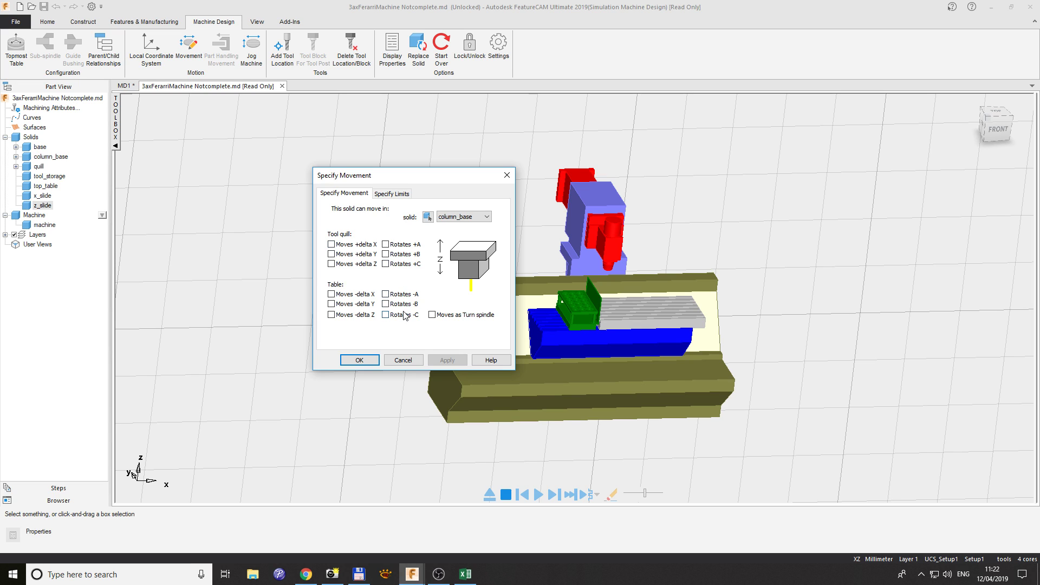
click(457, 218)
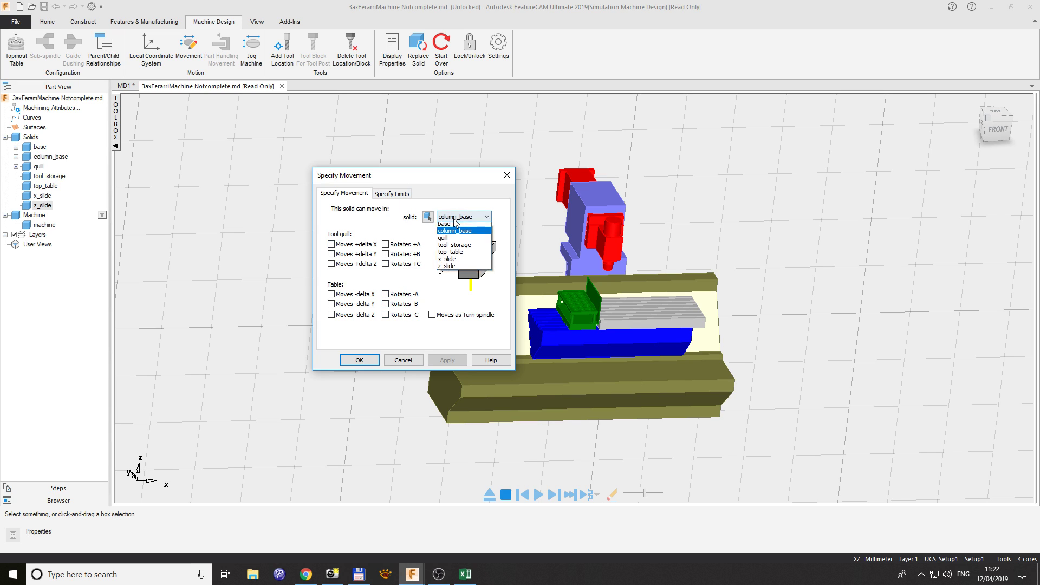
click(451, 249)
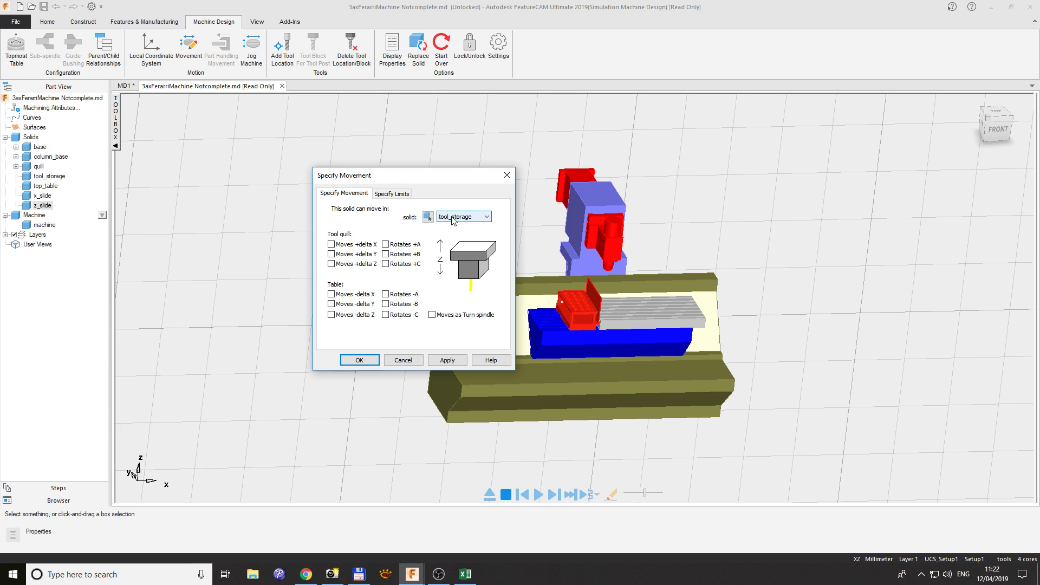
click(456, 217)
click(453, 256)
click(452, 218)
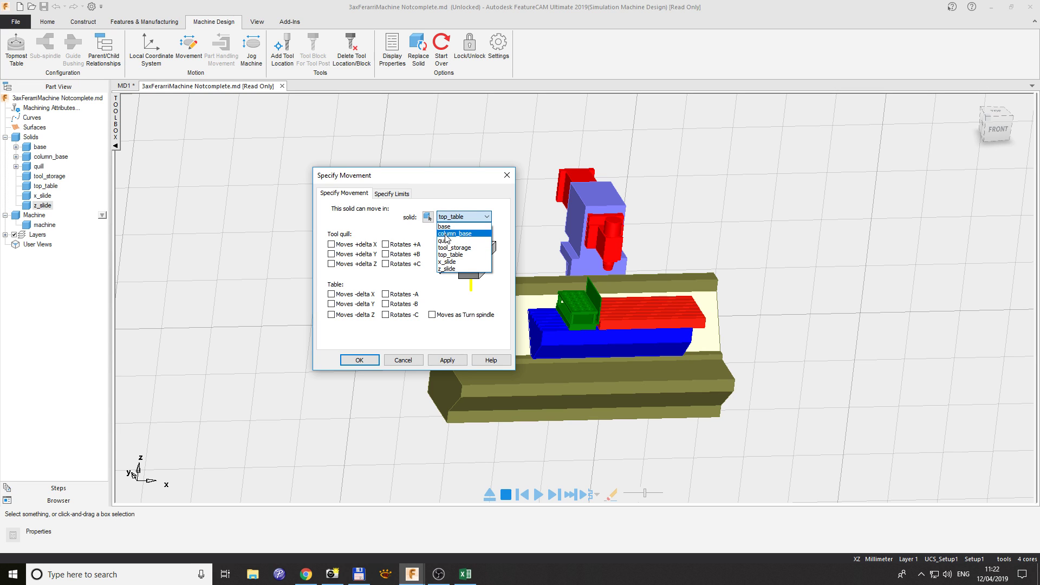
click(452, 263)
click(457, 218)
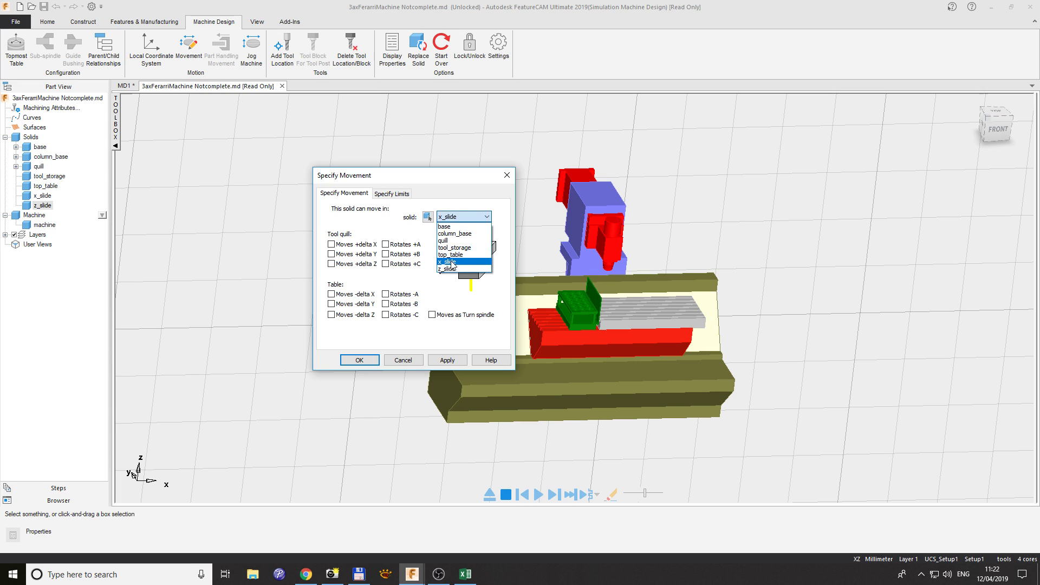
click(451, 269)
click(454, 217)
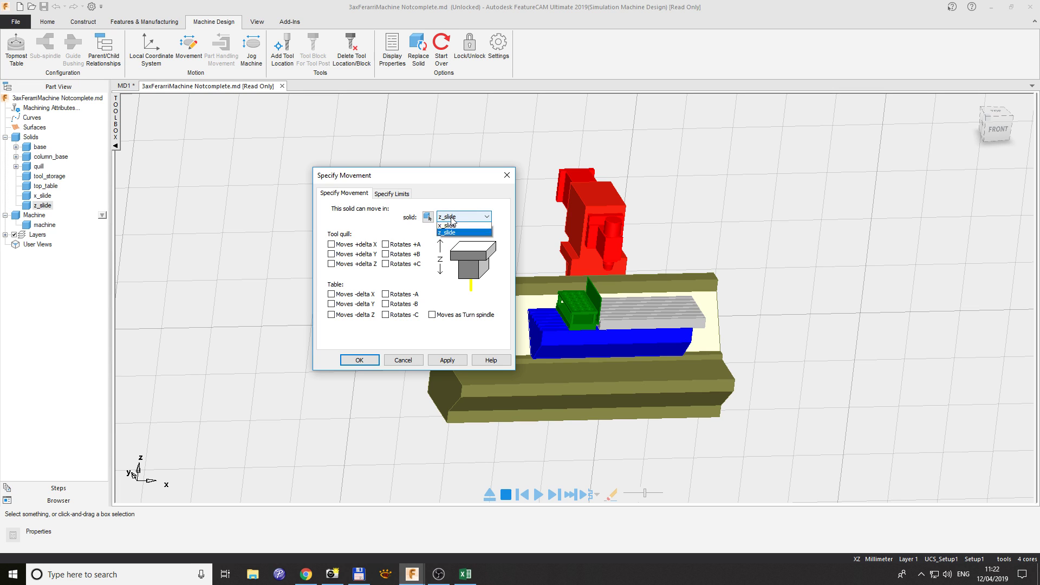
click(397, 341)
click(403, 360)
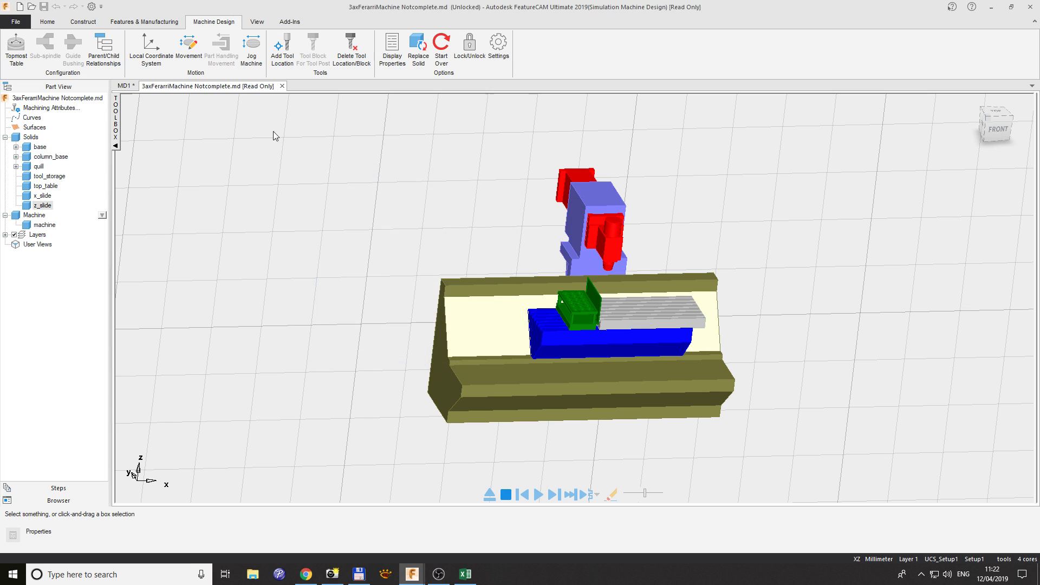
click(254, 58)
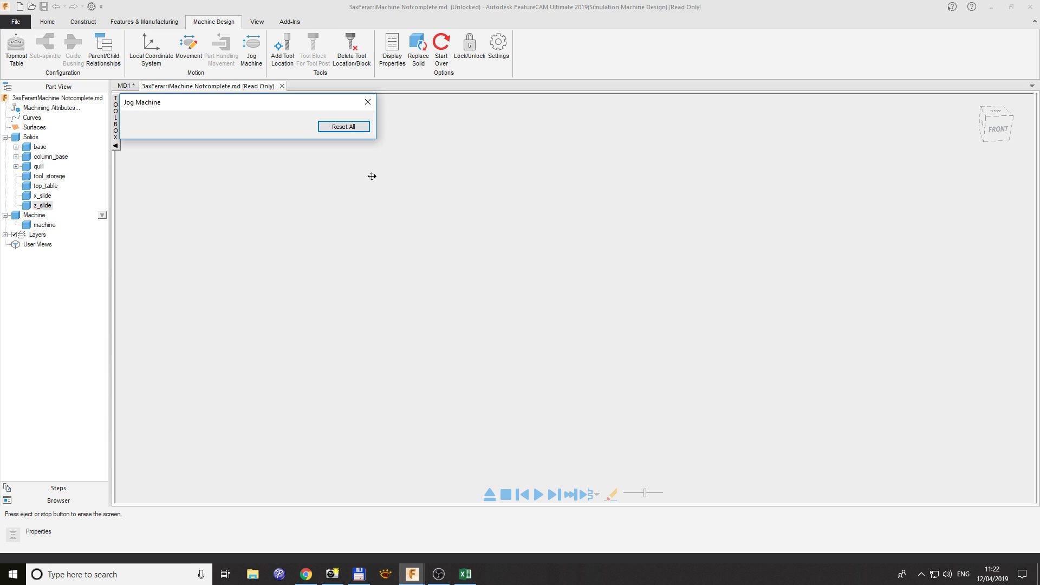
click(368, 103)
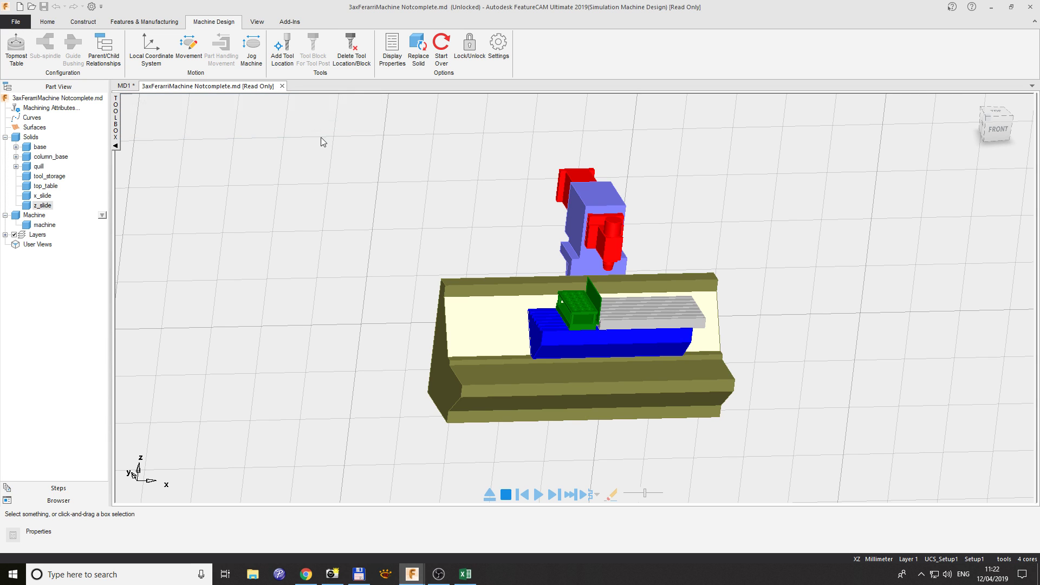
Step: Define the quill solid's movement as a tool quill motion in +delta Y and apply it
click(189, 53)
drag(398, 176, 309, 170)
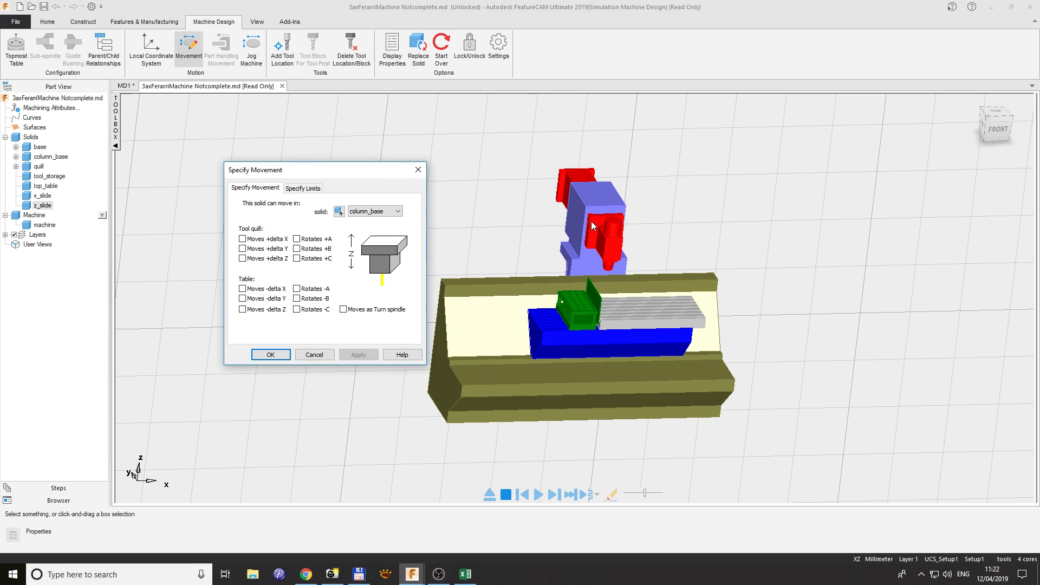
click(368, 212)
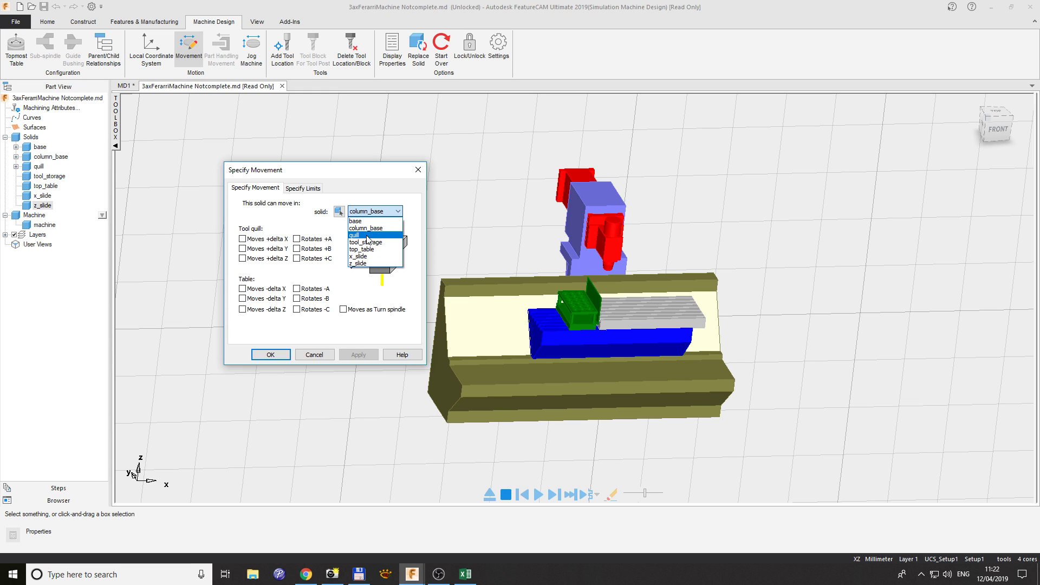
click(366, 235)
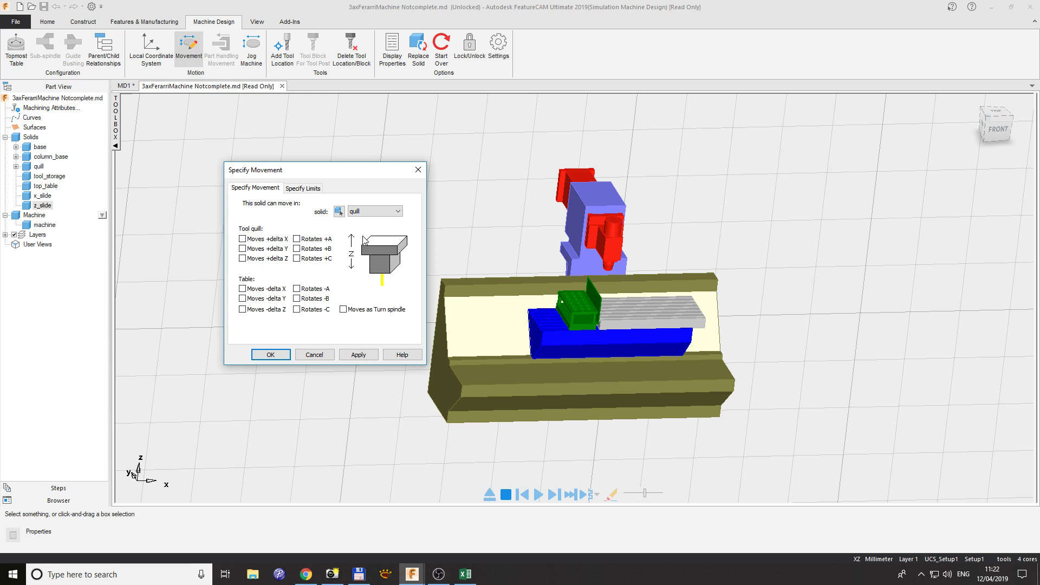
key(alt+Tab)
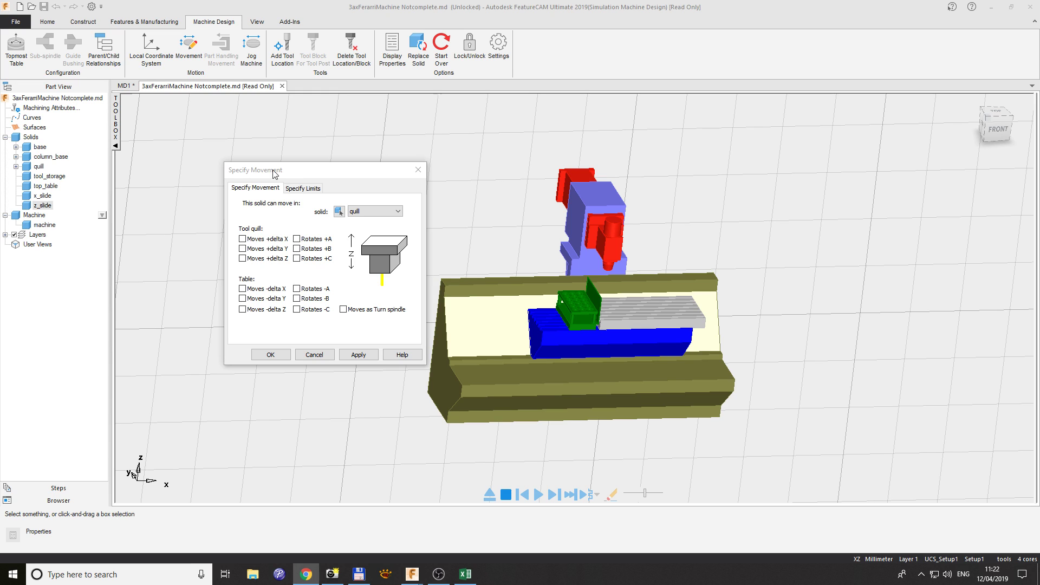
click(289, 174)
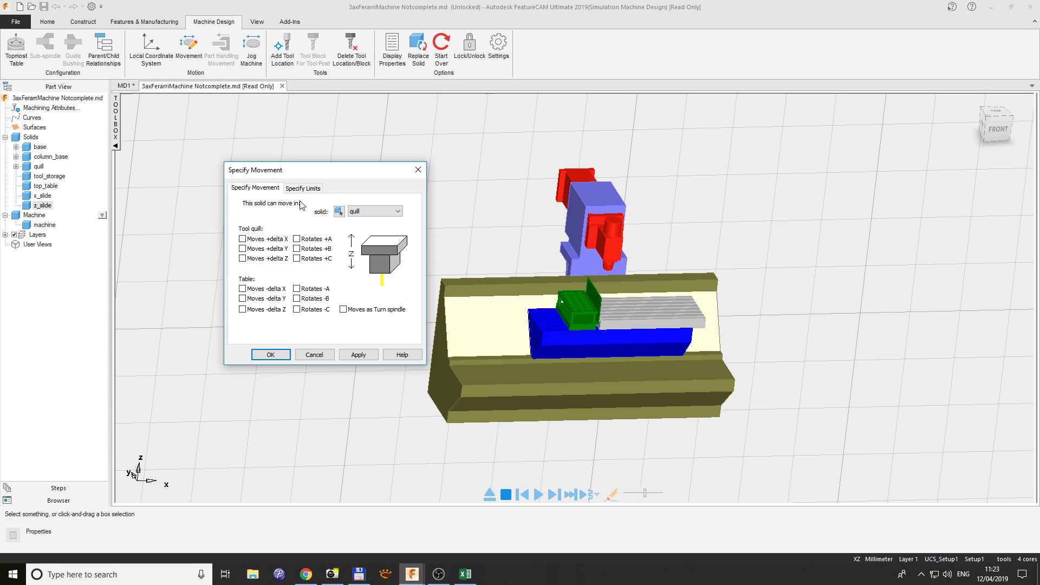
click(242, 249)
click(359, 355)
Step: Define the z_slide solid's movement as a tool quill motion in +delta Z and apply it
click(362, 209)
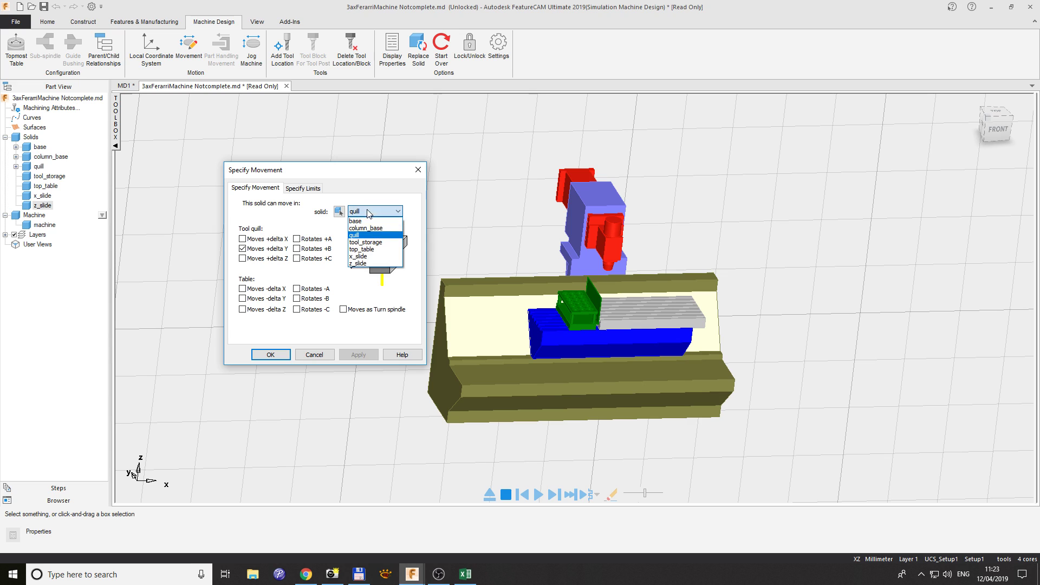
click(360, 264)
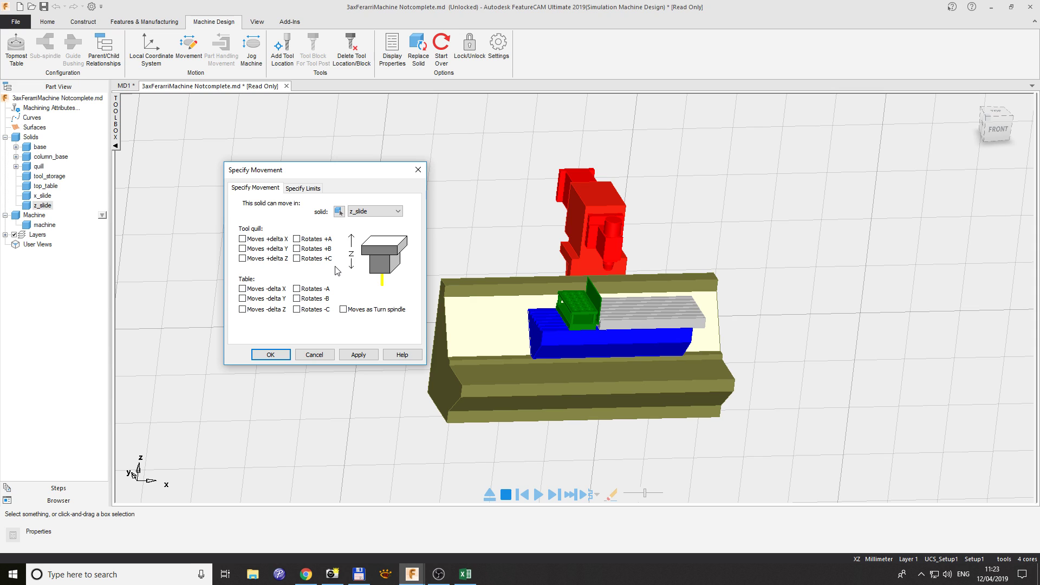
click(243, 259)
click(357, 355)
Step: Define the x_slide solid's movement as a table motion in -delta X, and accept the movement settings
click(381, 211)
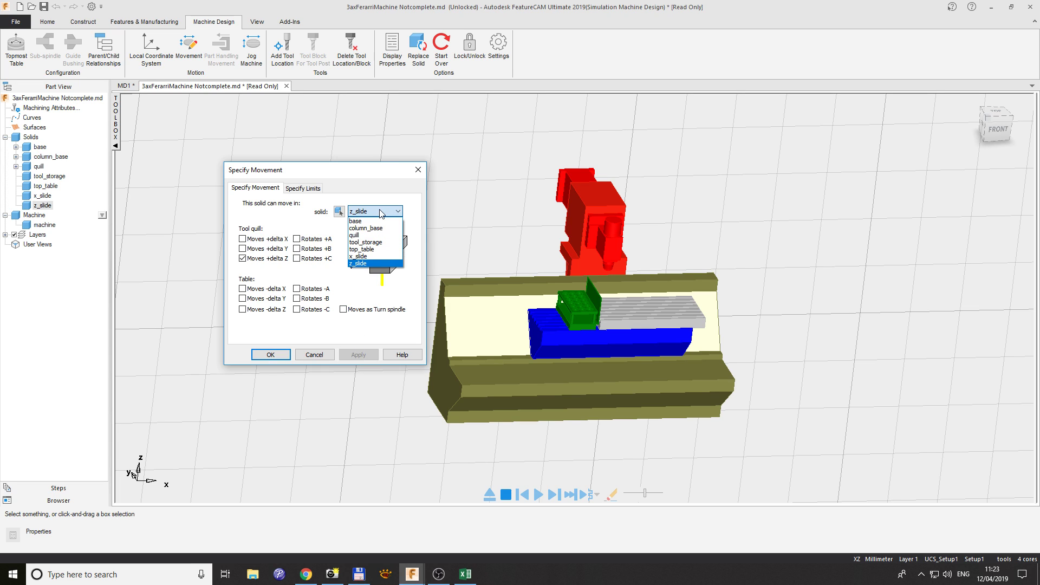
click(375, 254)
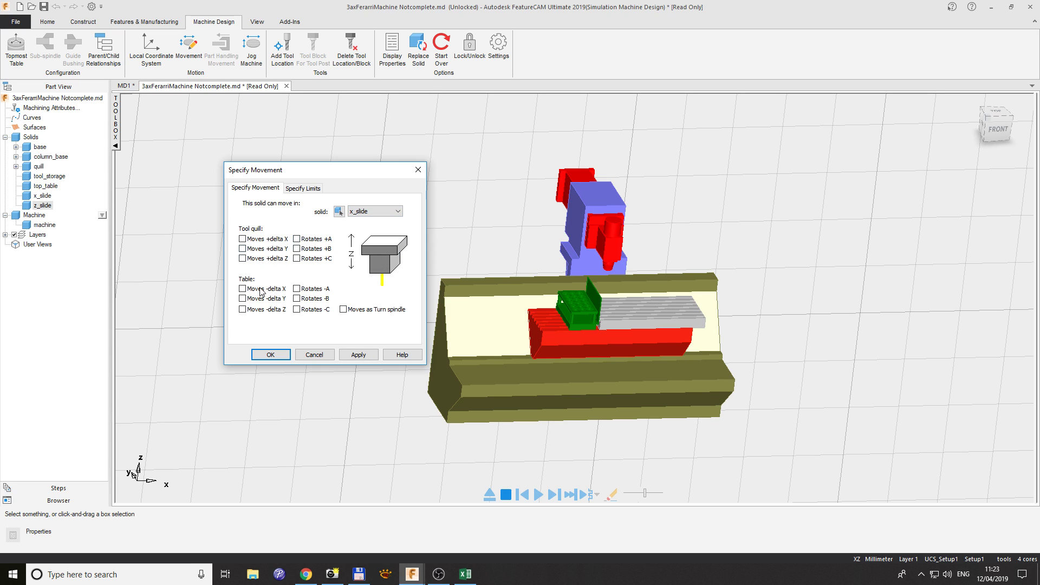
click(243, 289)
click(359, 353)
click(281, 355)
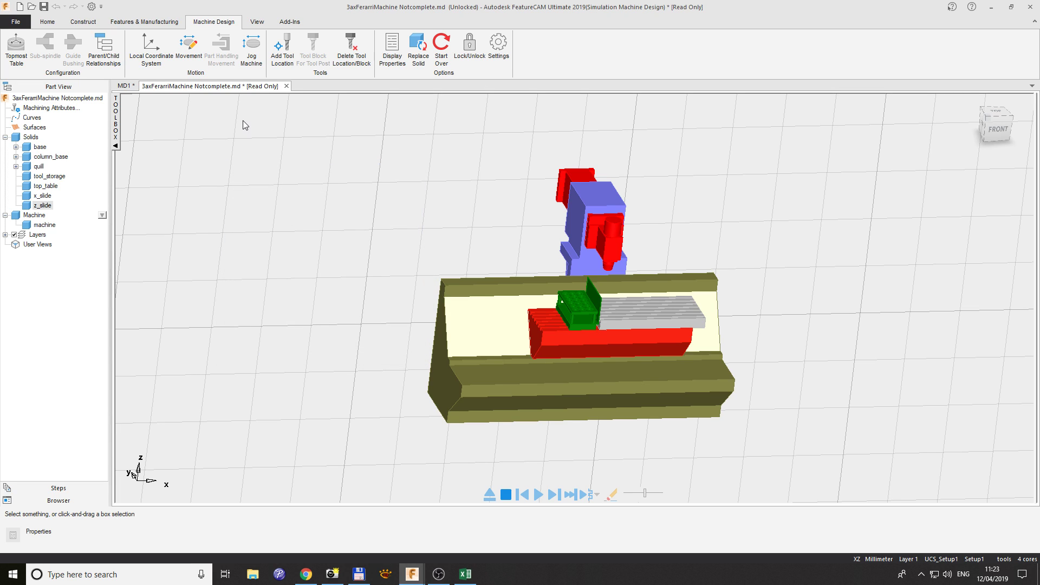
Step: Start jogging the machine and save the changes as 3axFerarriMachine Notcomplete-1 in the ansel folder inside the user folder
click(252, 47)
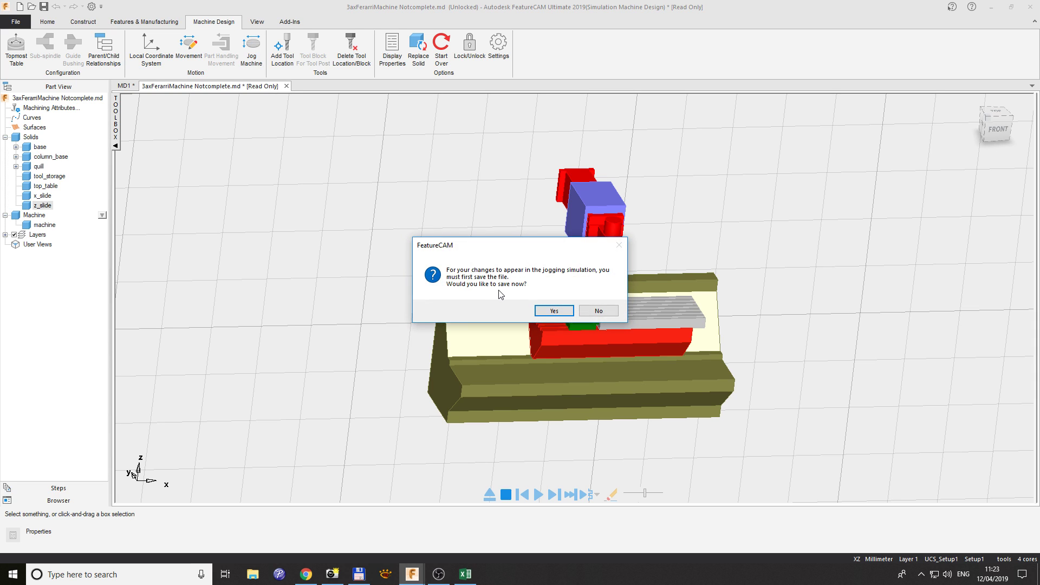
click(550, 312)
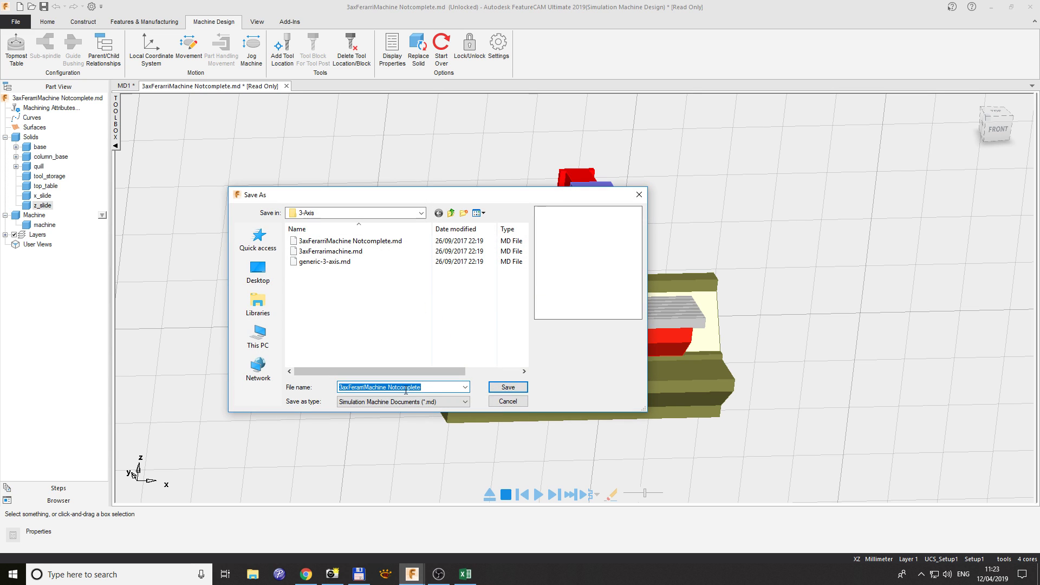
click(429, 386)
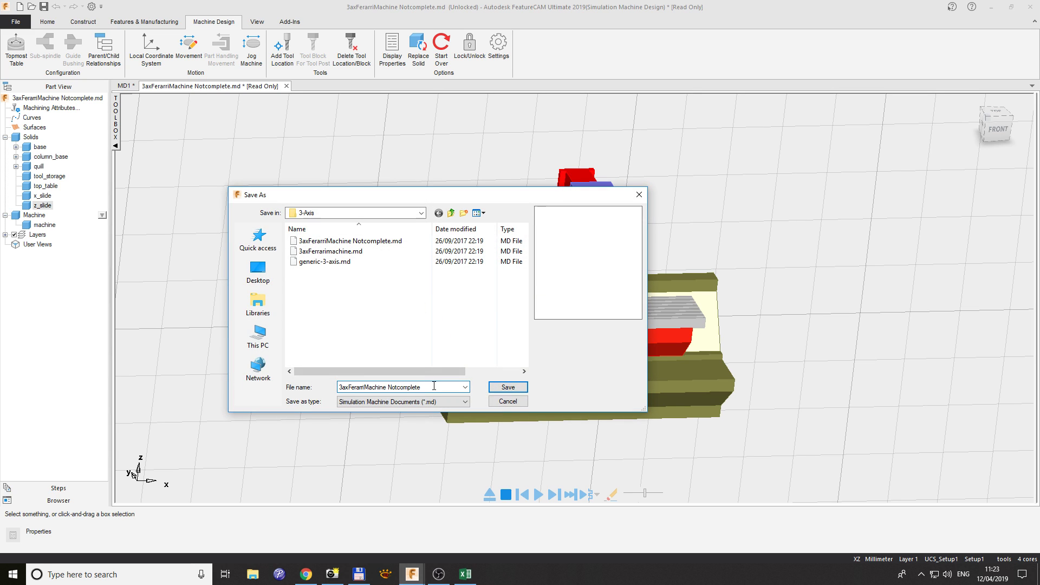
key(Return)
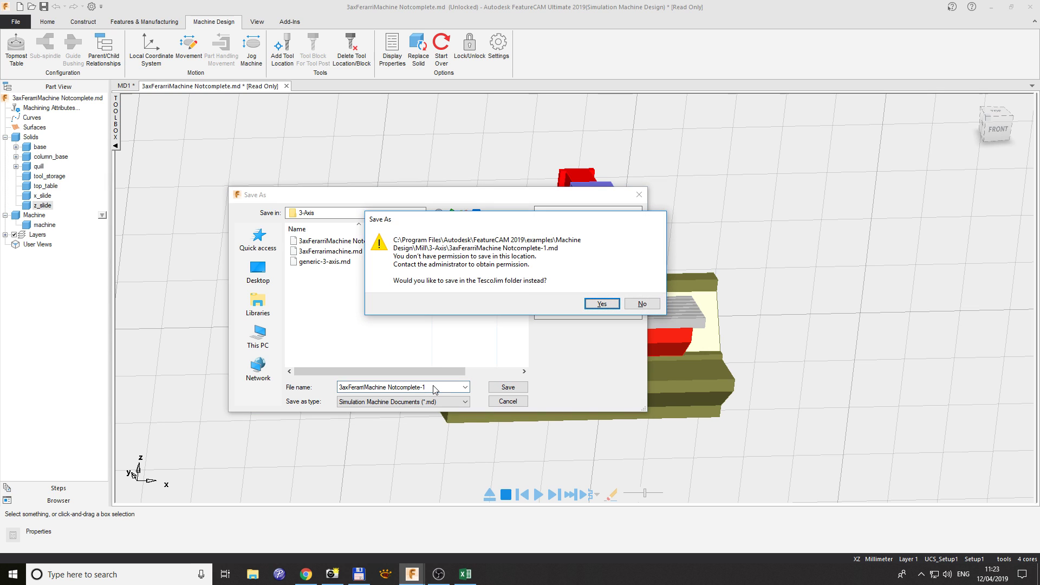
click(601, 305)
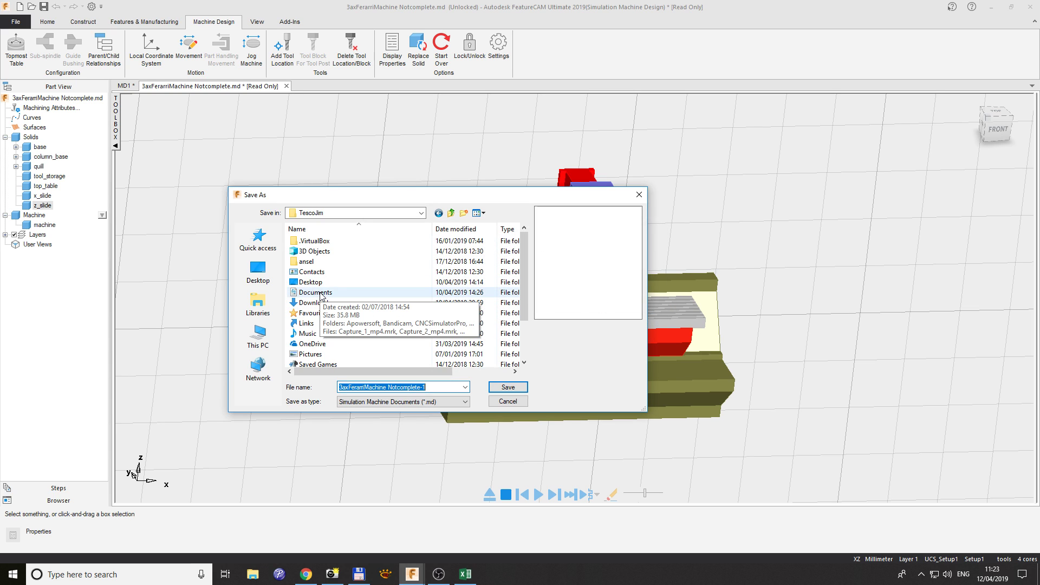
scroll(324, 325, down, 2)
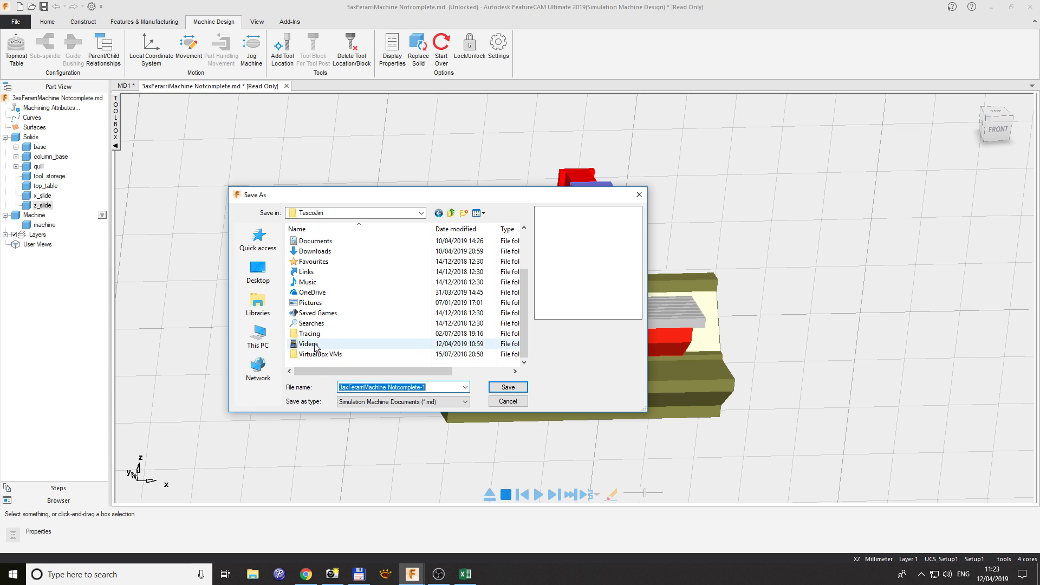
scroll(313, 304, up, 1)
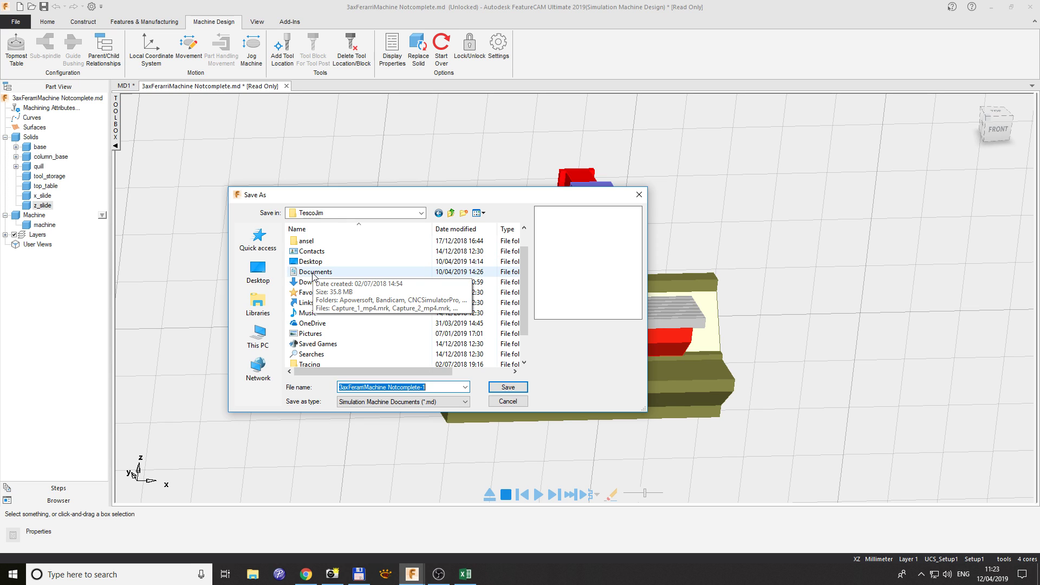
double_click(314, 241)
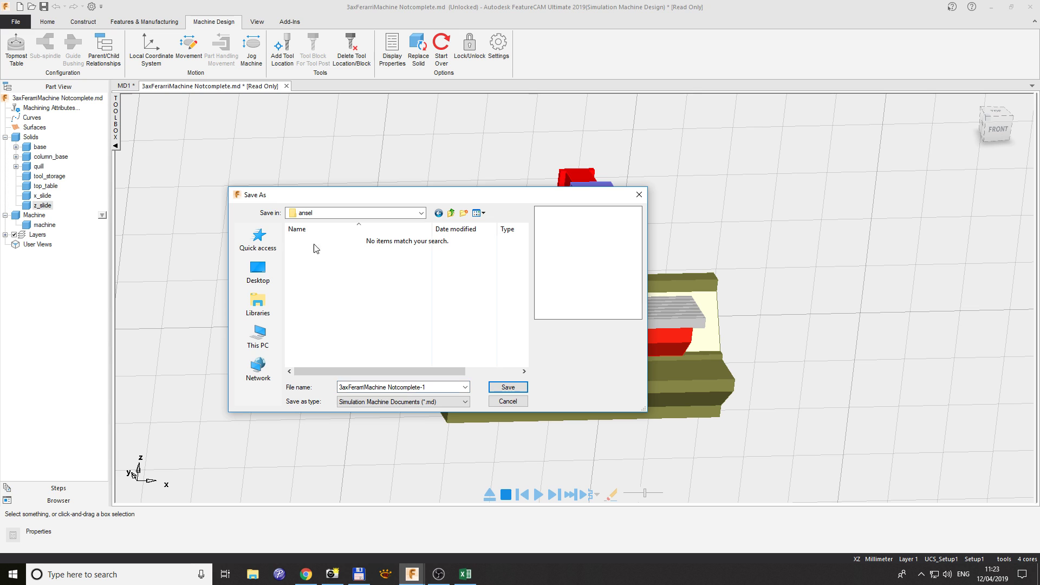
click(508, 387)
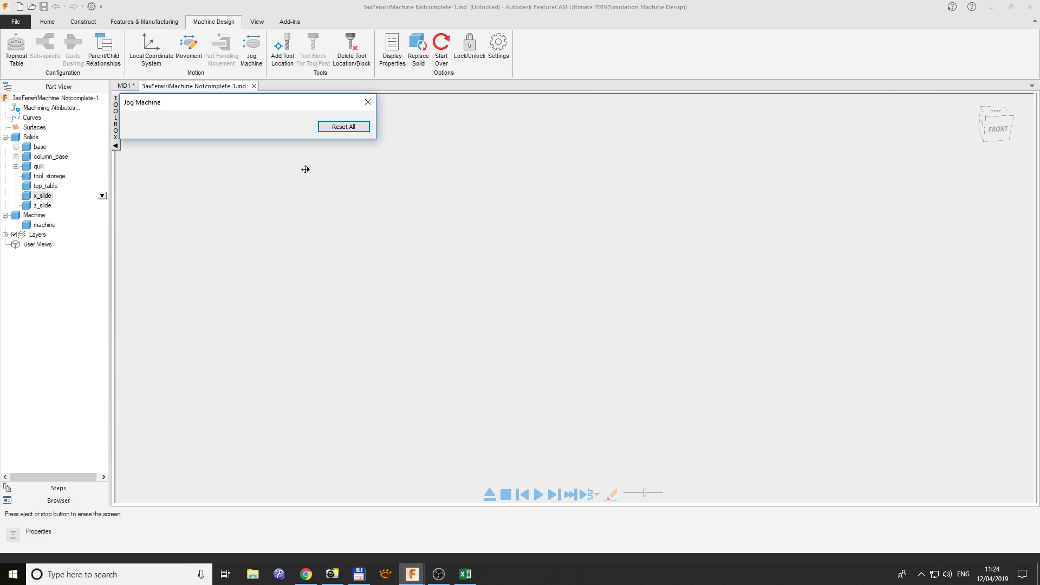
Step: Reopen the machine jogging controls to check for available axes, and close them again
click(368, 102)
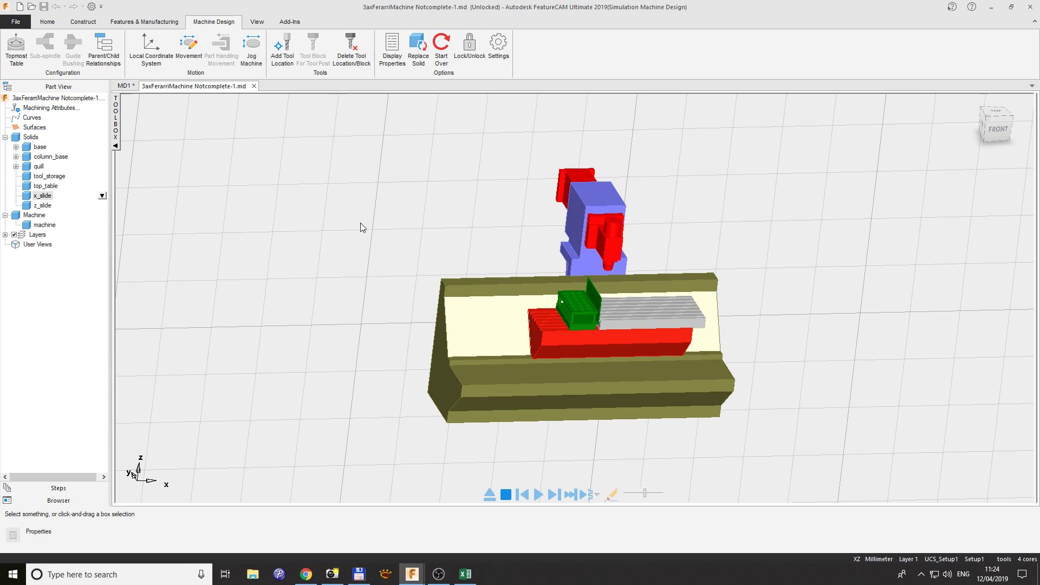
click(252, 48)
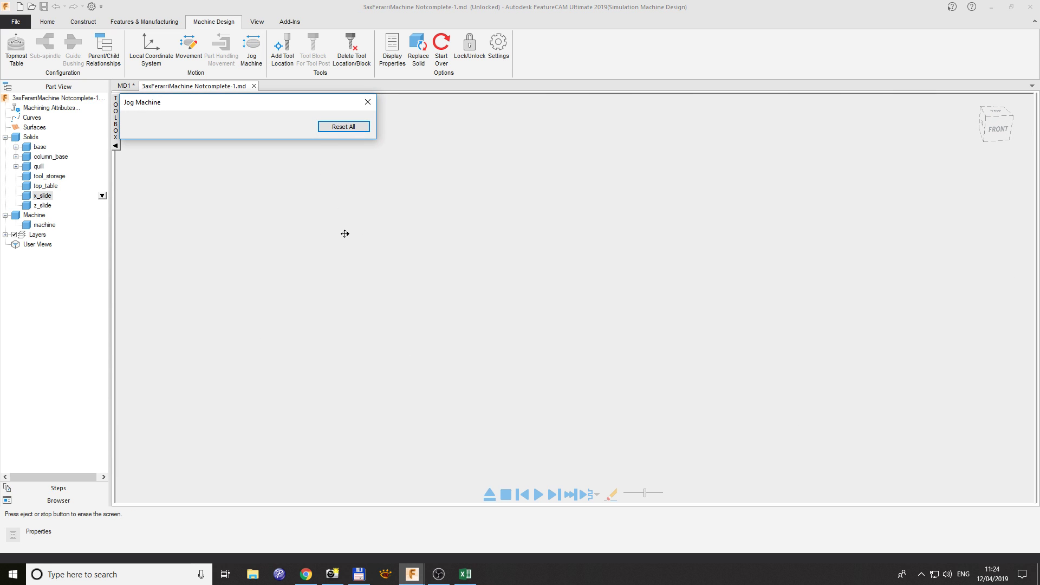
click(368, 102)
Step: Review the movement directions assigned to the quill, z_slide and x_slide solids, and accept the movement settings
click(188, 47)
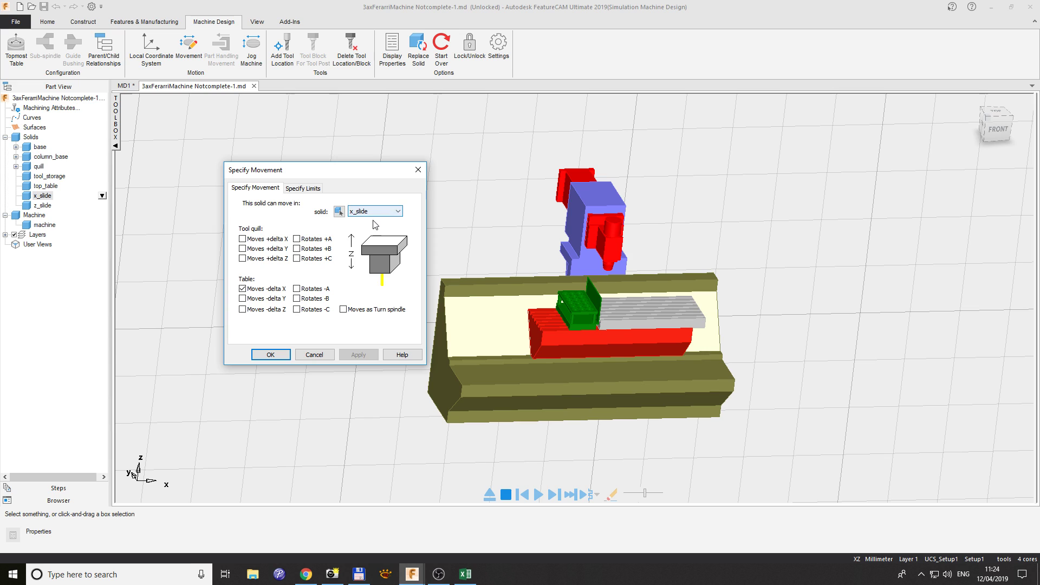
click(380, 213)
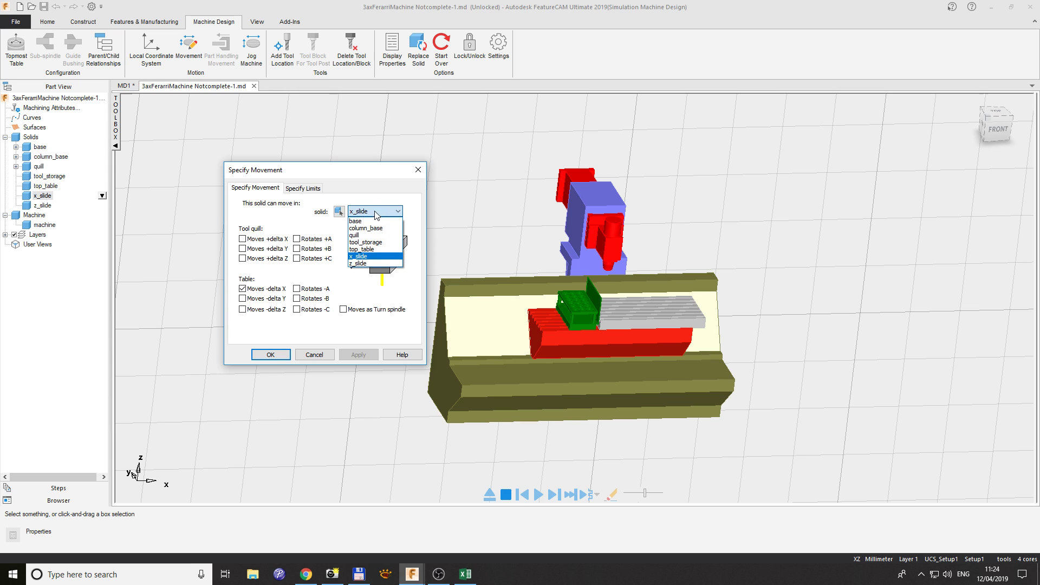
click(369, 235)
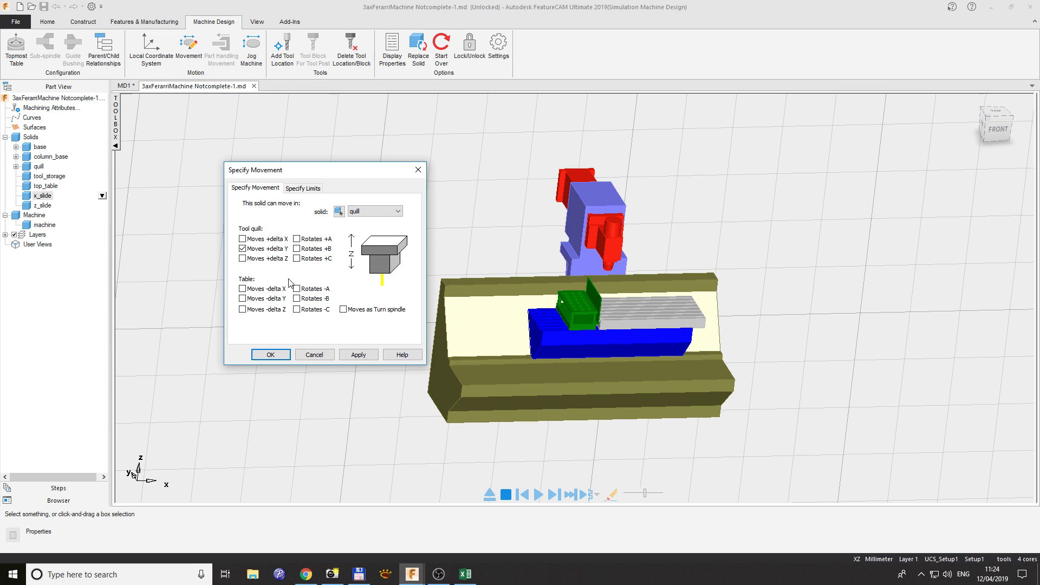
click(369, 213)
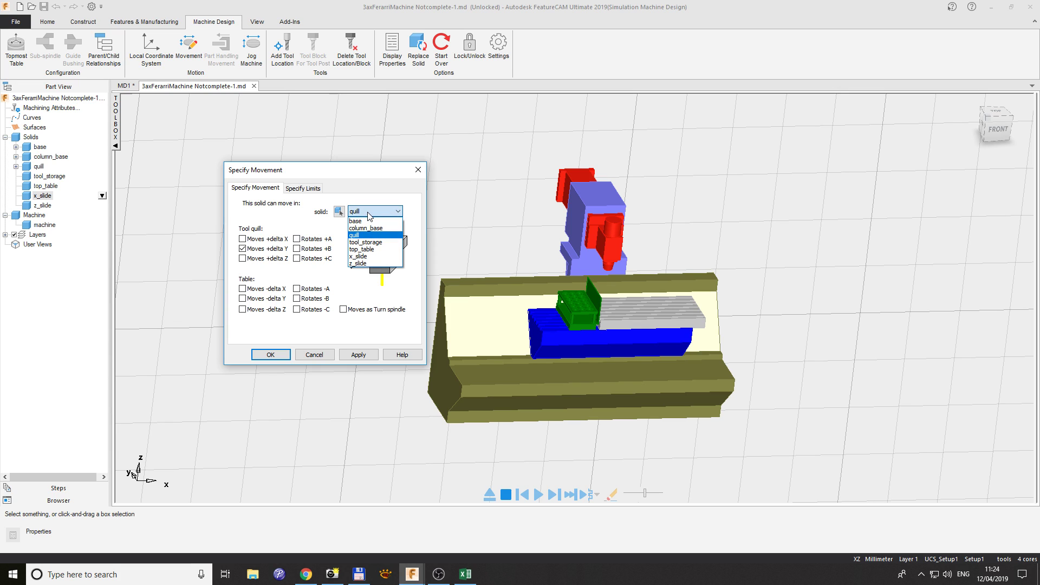
click(361, 263)
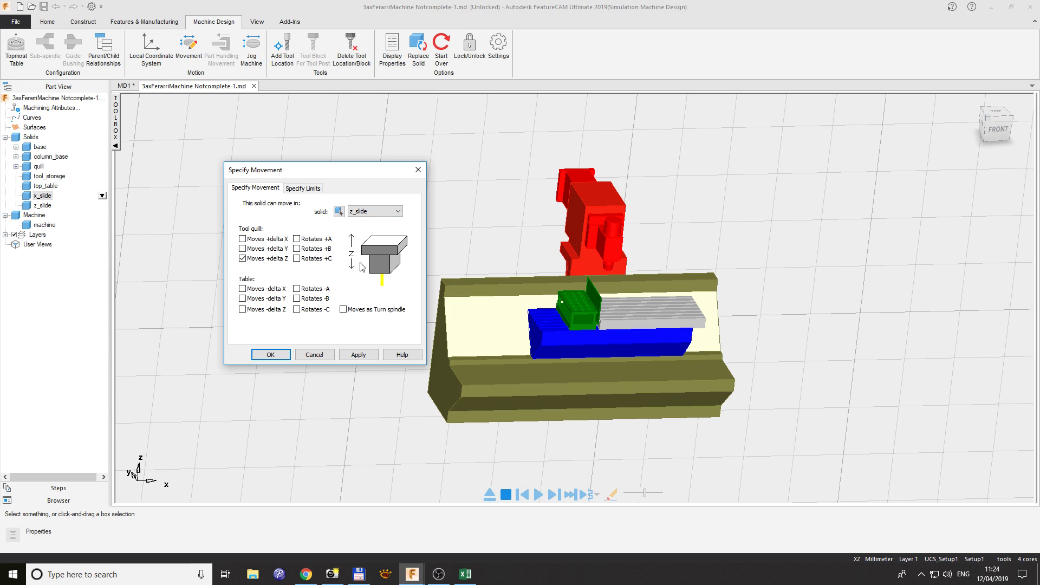
click(368, 211)
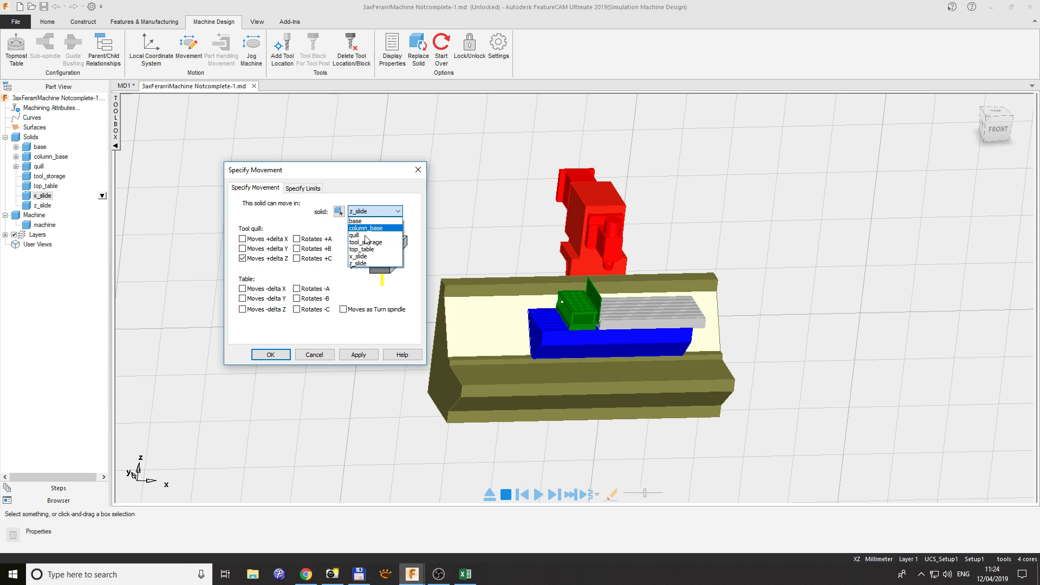
click(365, 256)
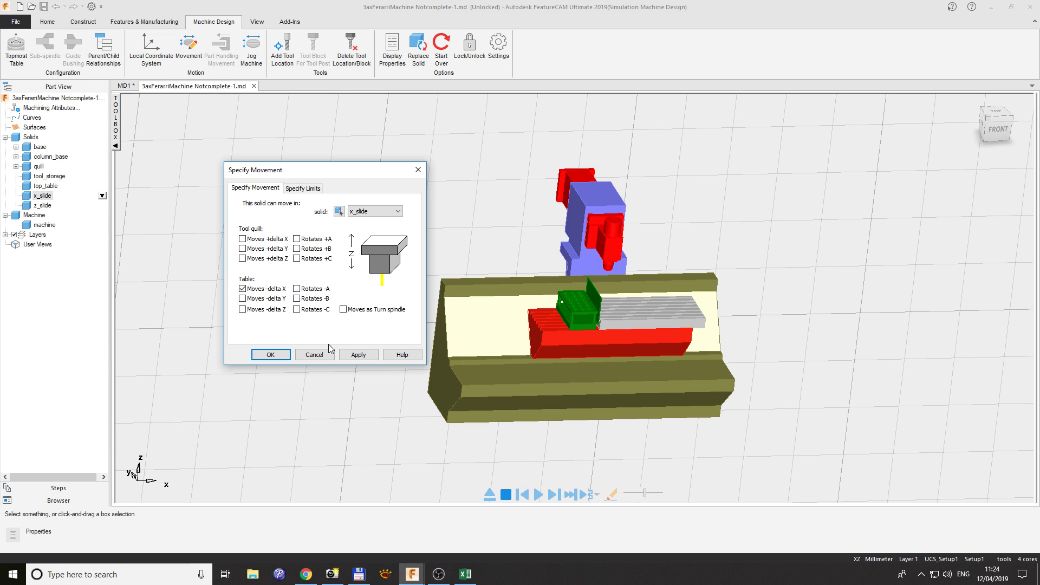
click(354, 355)
click(279, 360)
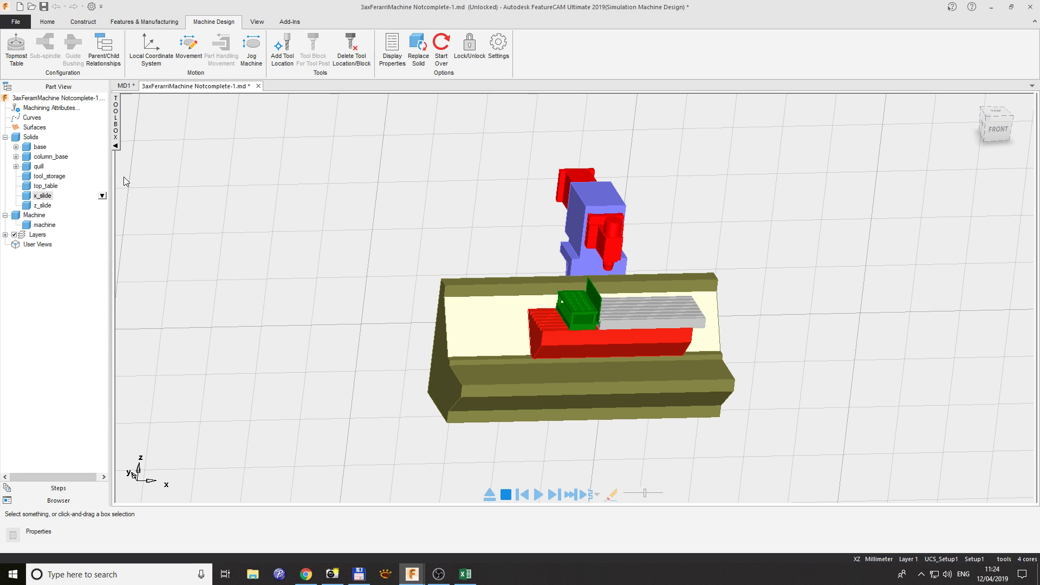
Step: Define column_base as a child of machine in the parent/child relationships and apply it
click(108, 50)
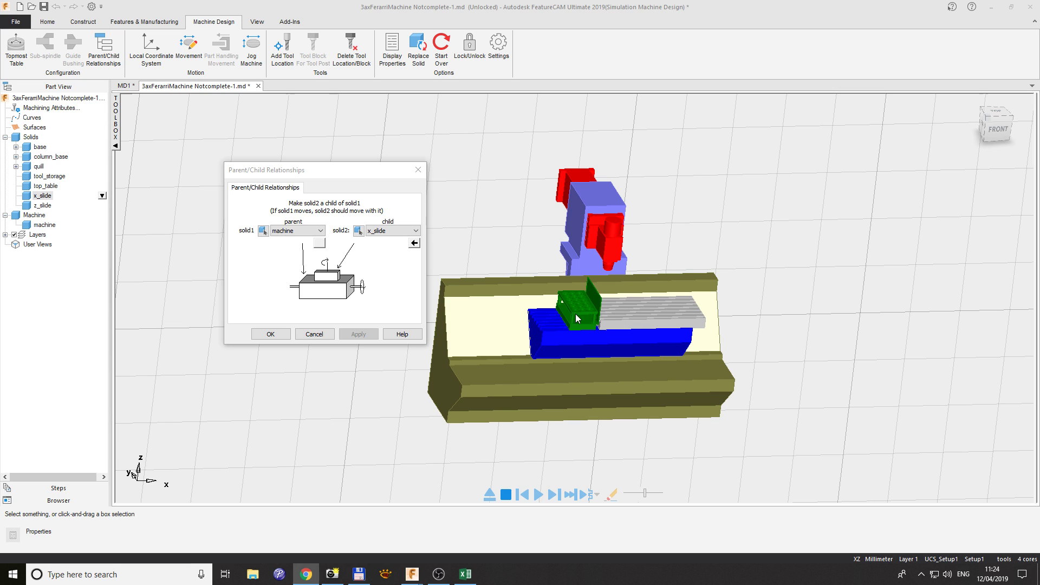
click(319, 233)
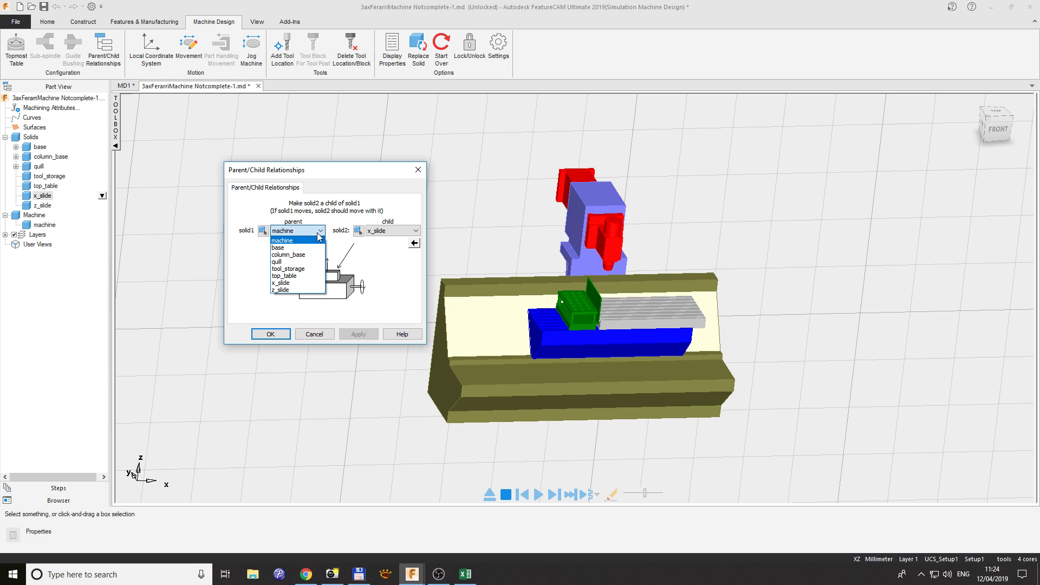
click(371, 258)
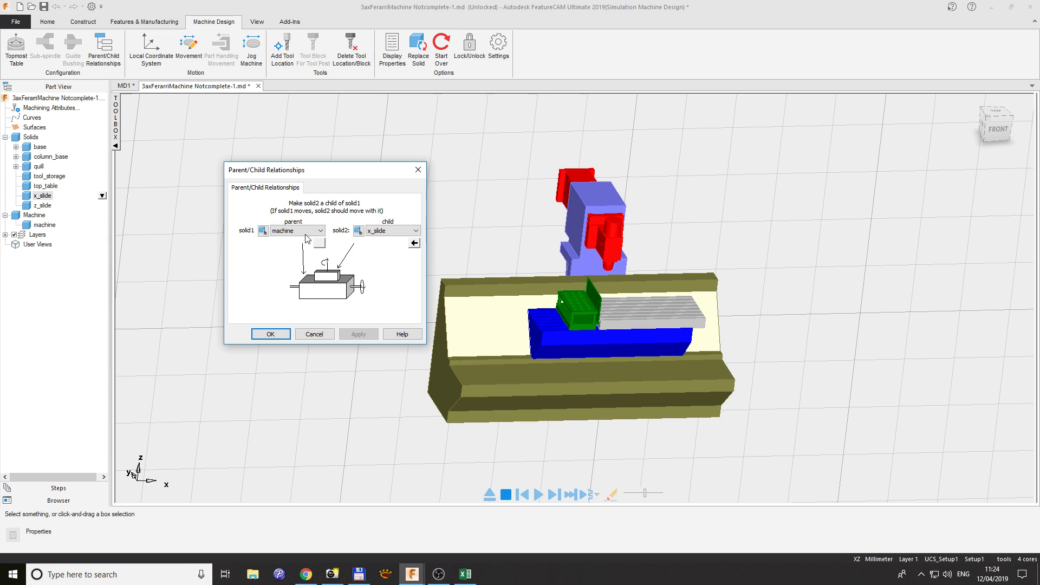
click(378, 233)
click(381, 247)
click(323, 231)
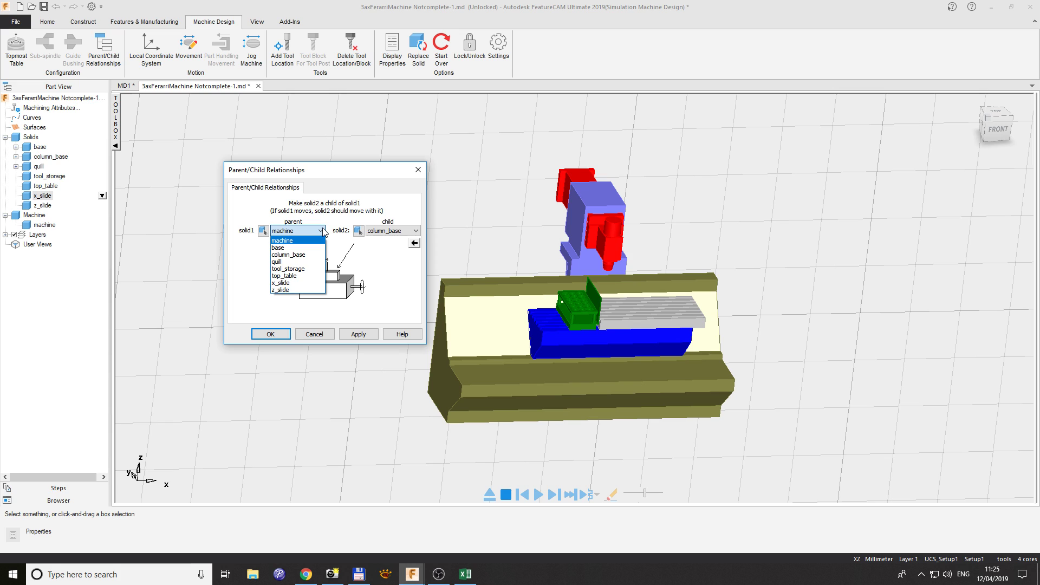
click(339, 218)
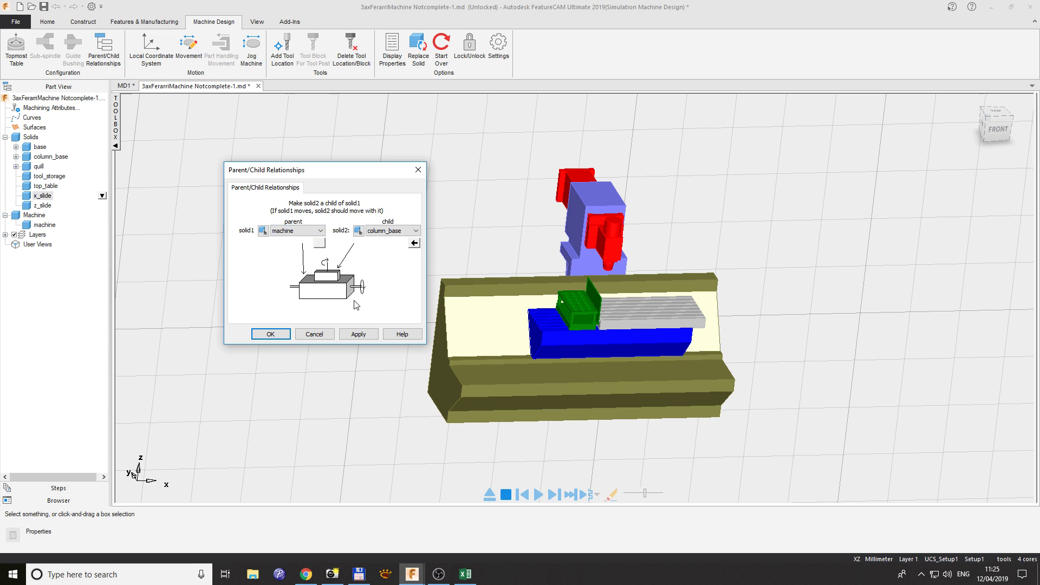
click(355, 335)
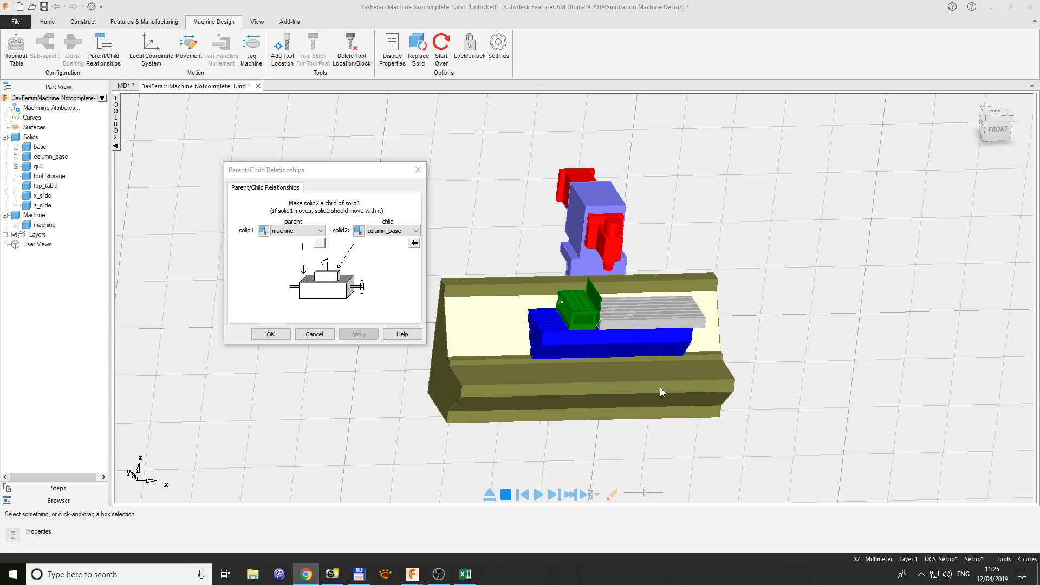
Step: Make z_slide a child of column_base and apply the relationship
click(315, 231)
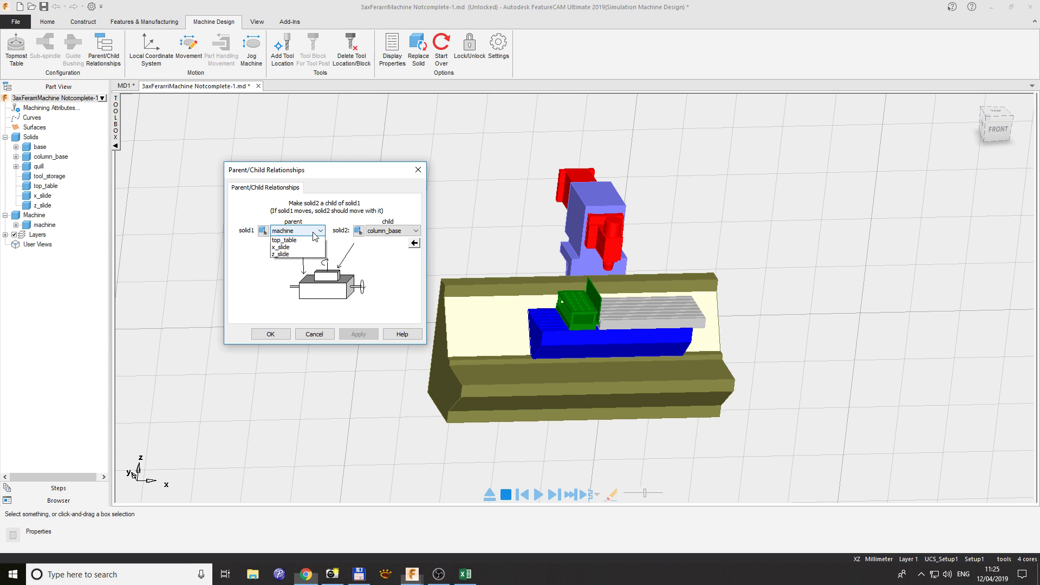
click(288, 255)
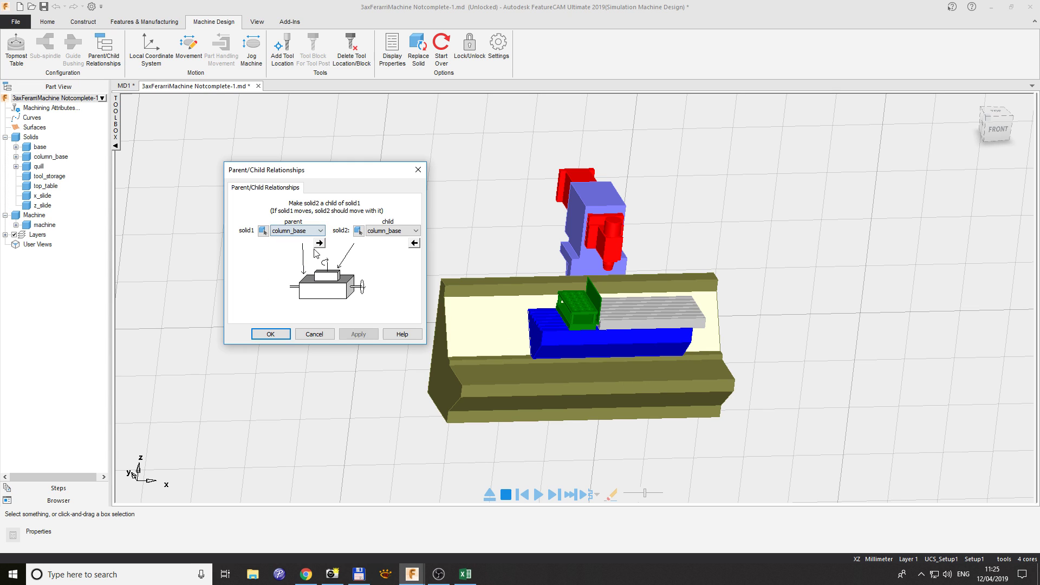
click(391, 232)
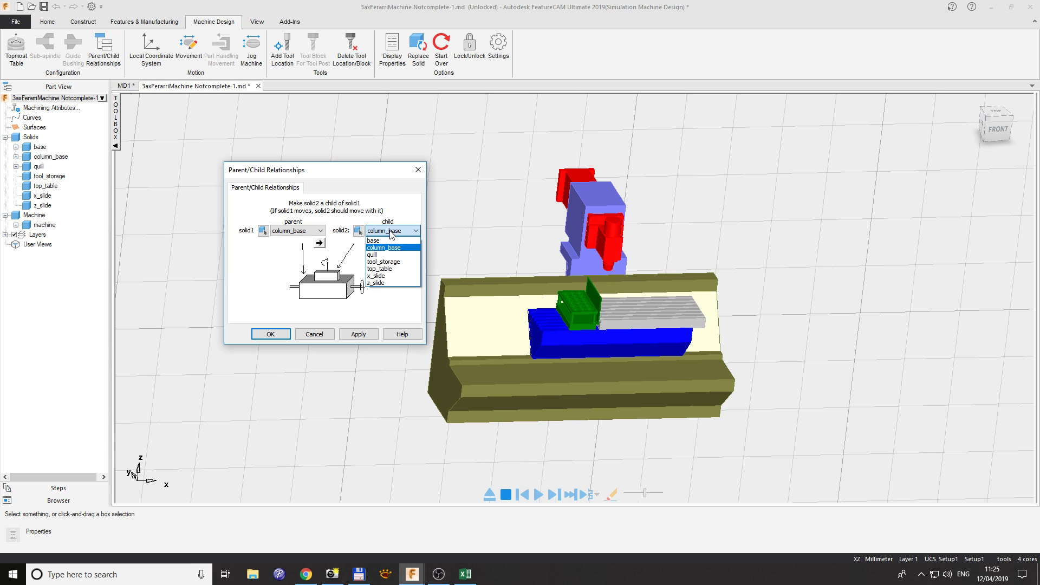
click(377, 283)
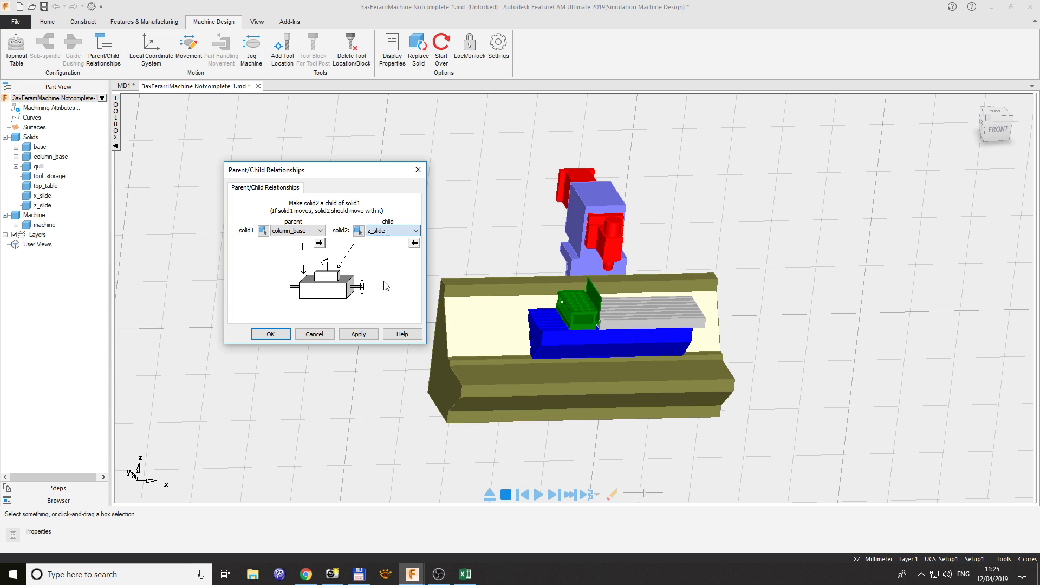
click(358, 335)
Step: Make base a child of z_slide and apply the relationship
click(279, 230)
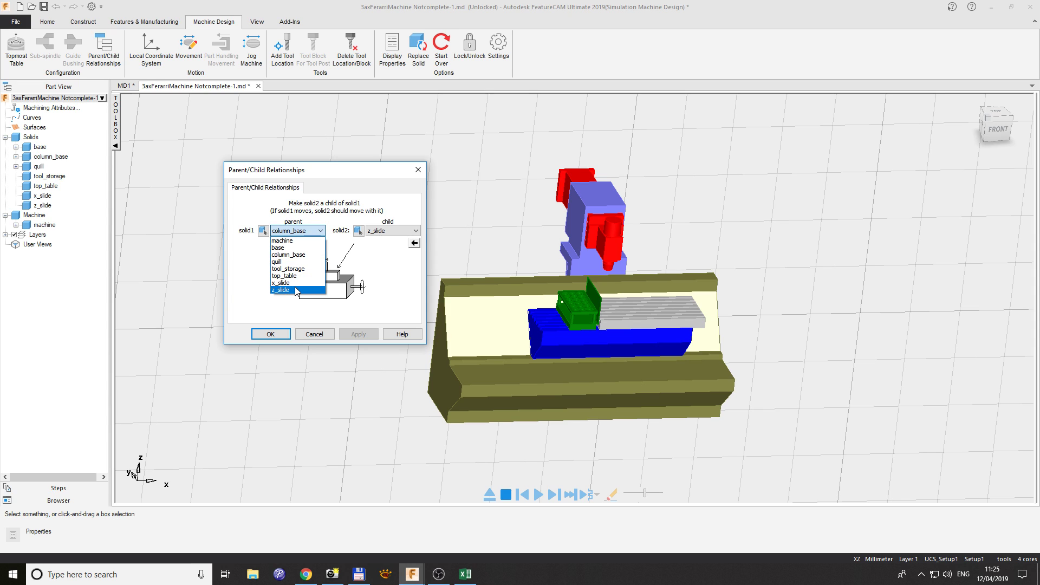
click(297, 290)
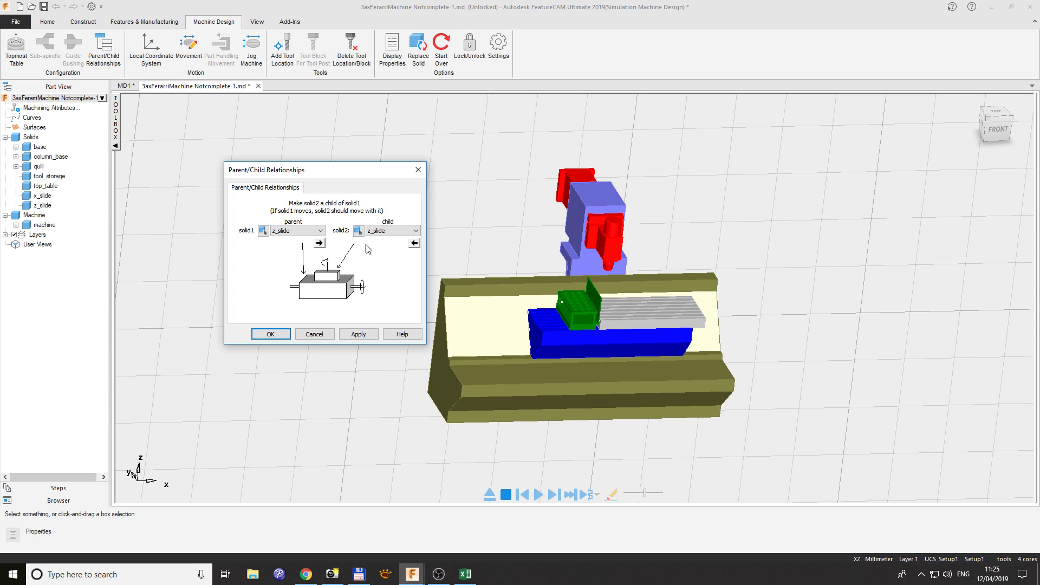
click(382, 233)
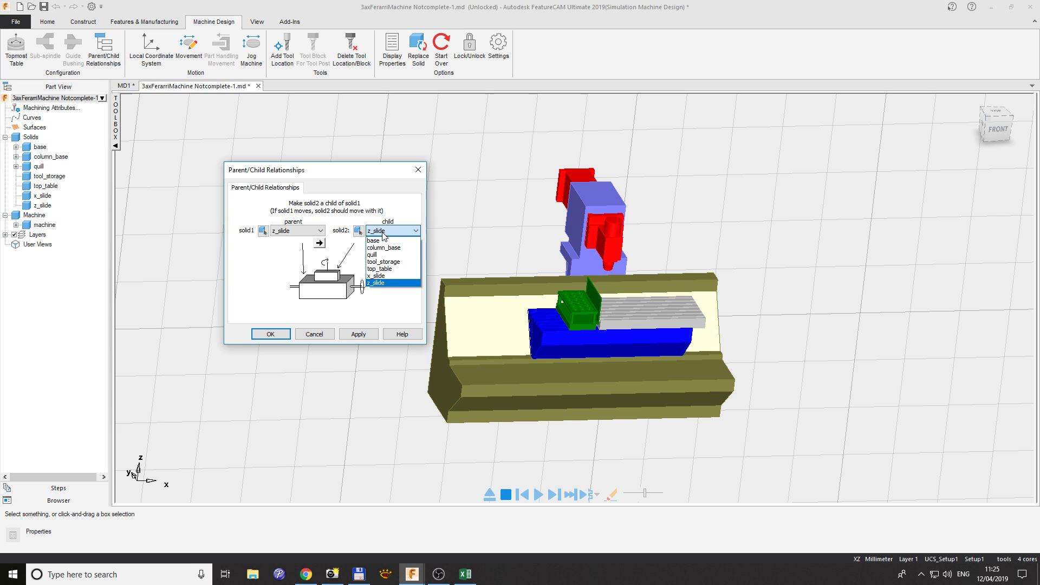
click(383, 241)
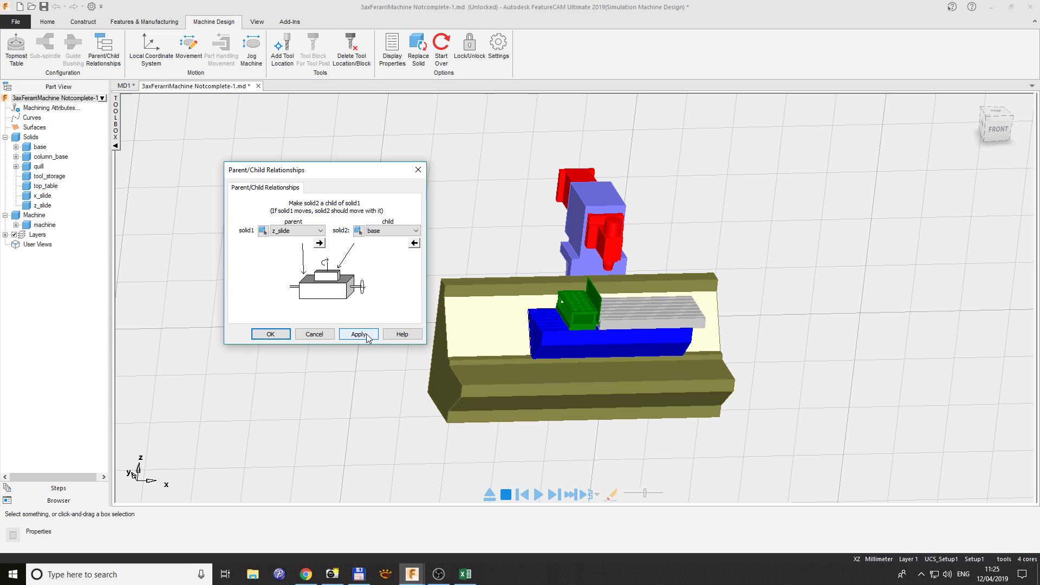
click(367, 336)
Step: Make x_slide a child of base and apply the relationship
click(317, 230)
click(301, 248)
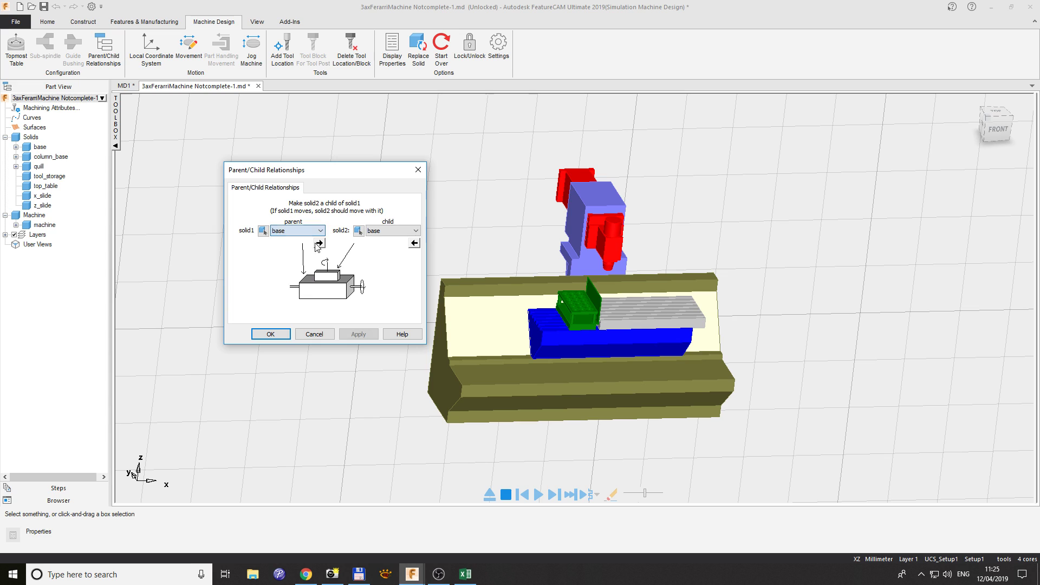
click(383, 231)
click(384, 277)
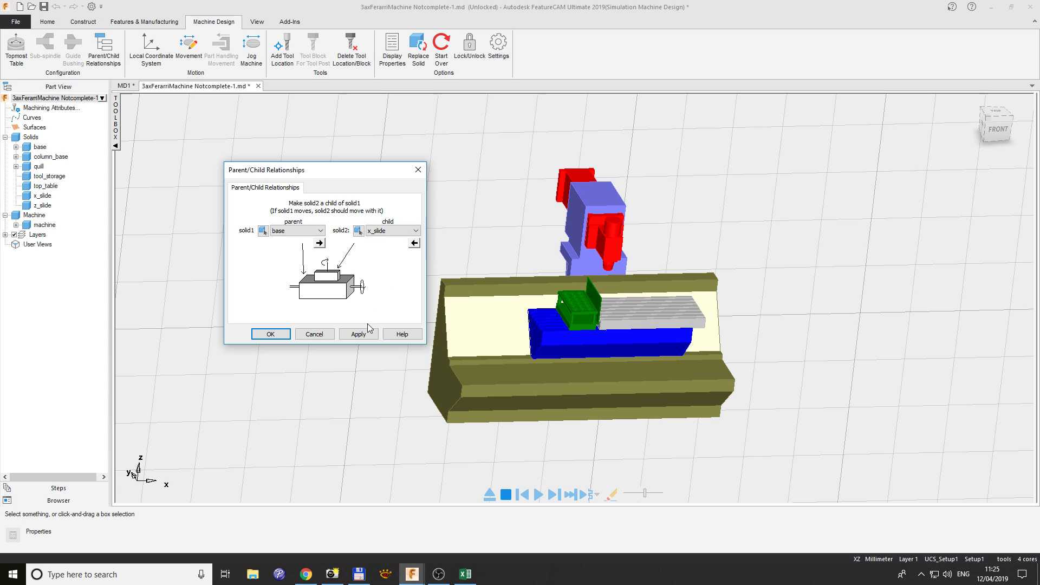
click(366, 333)
Step: Make top_table a child of x_slide and apply the relationship
click(319, 231)
click(283, 283)
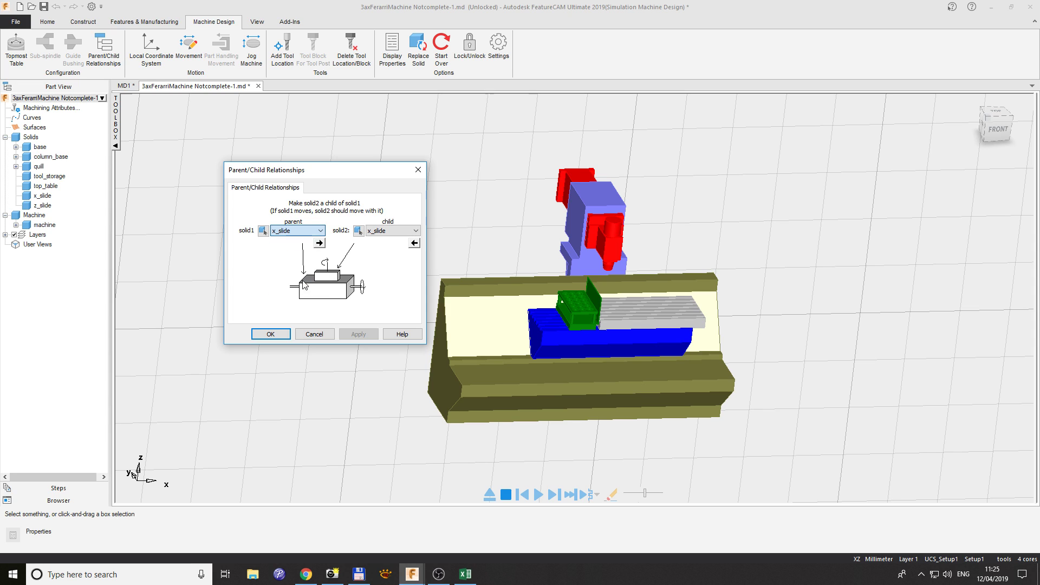
click(388, 233)
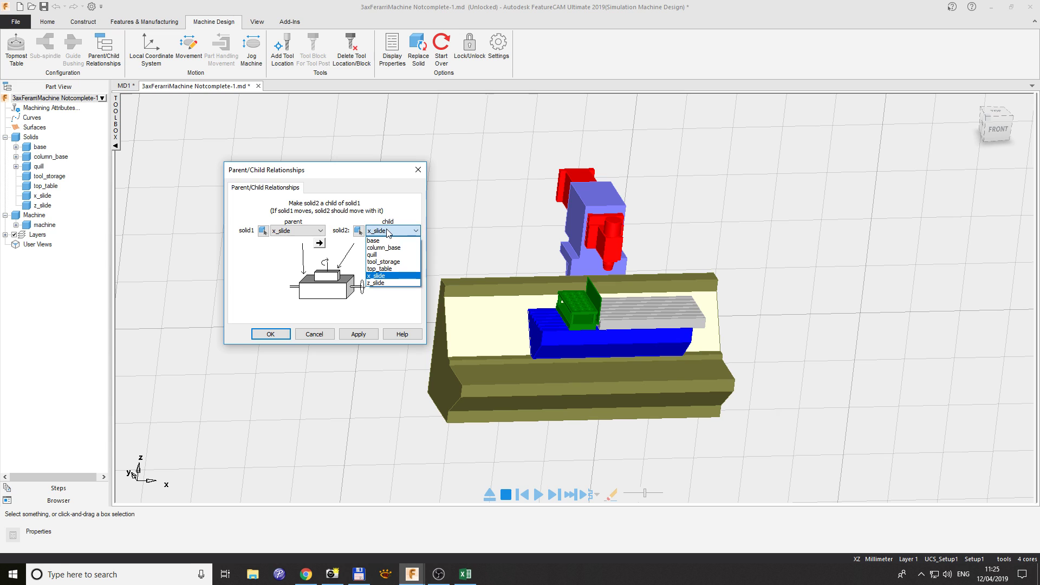
click(388, 269)
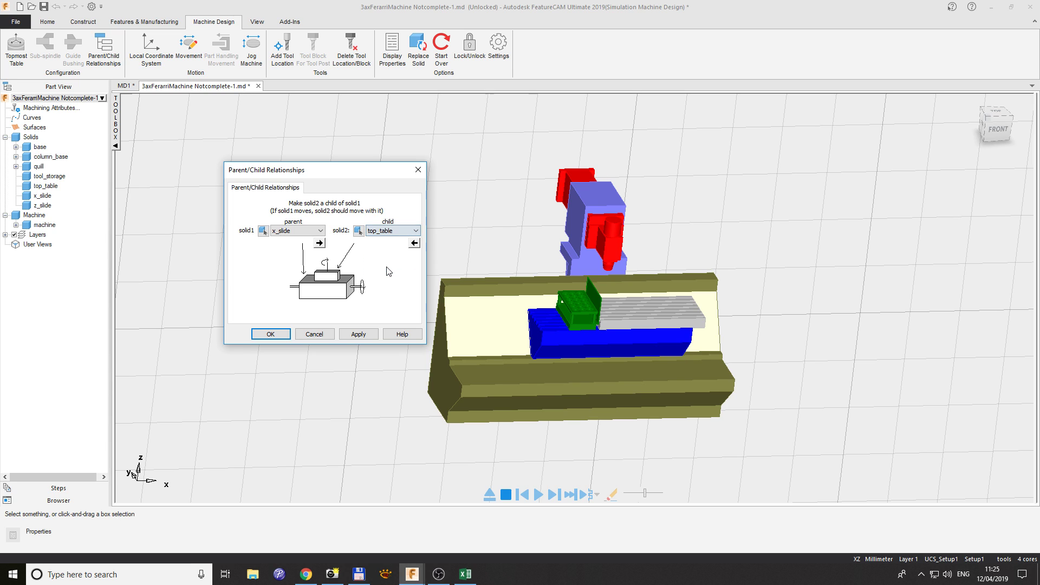
click(361, 334)
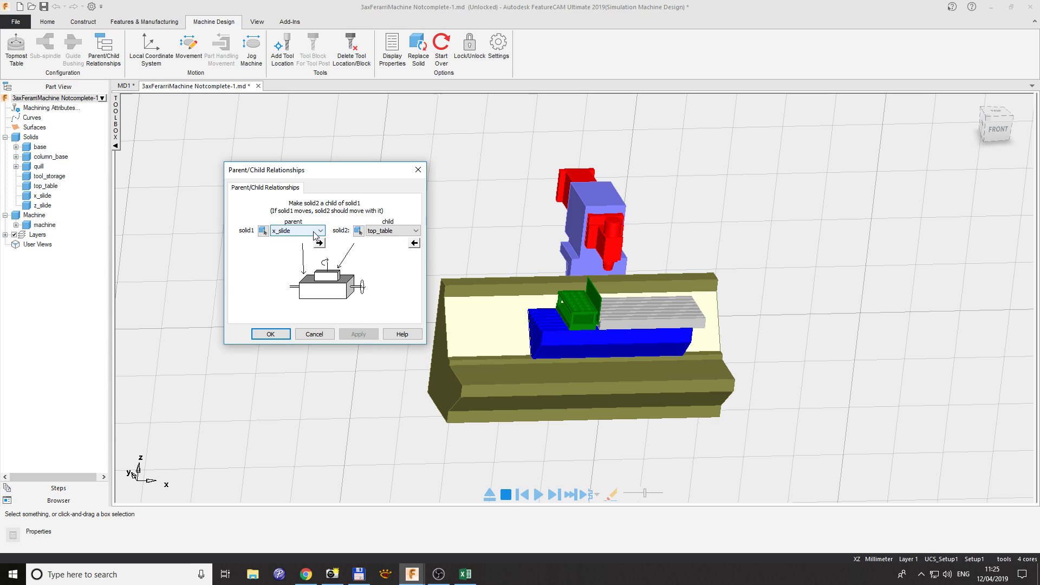
Step: Make tool_storage a child of x_slide as well, and accept the parent/child relationships
click(383, 232)
click(390, 265)
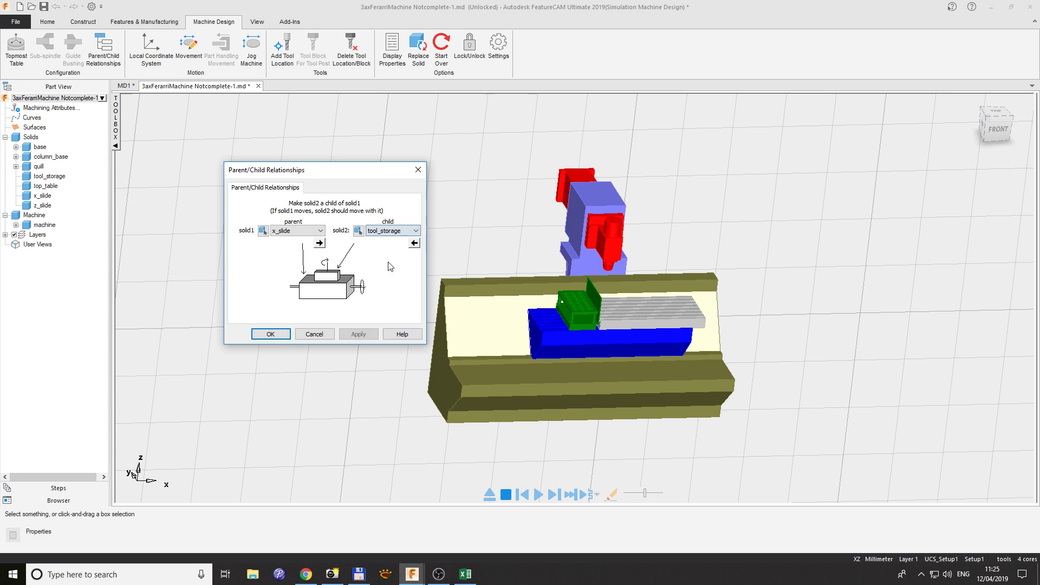
click(364, 334)
click(271, 334)
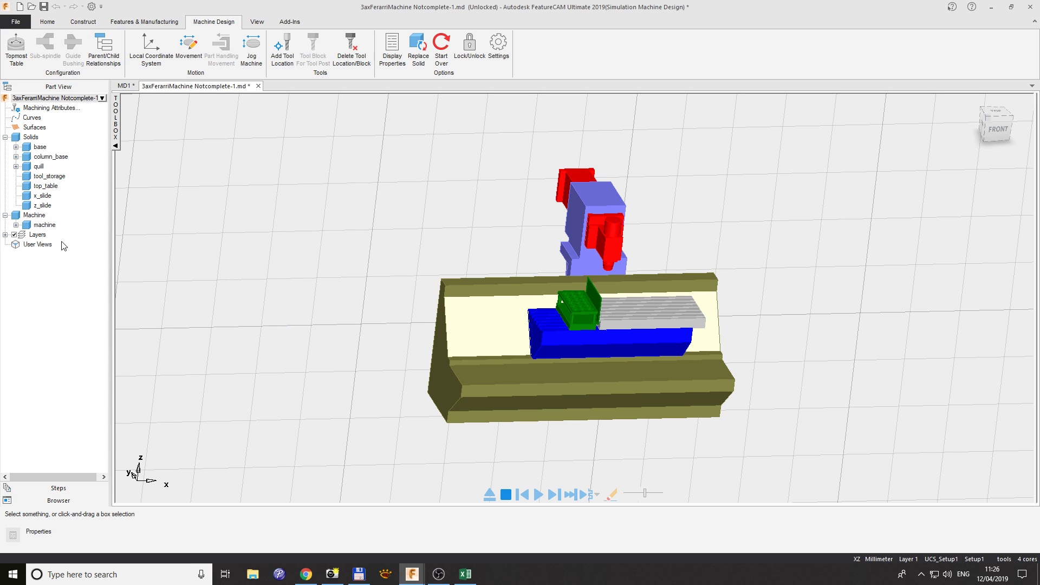
Step: Expand the machine hierarchy in the part tree down to the children of x_slide to check the relationships
click(16, 225)
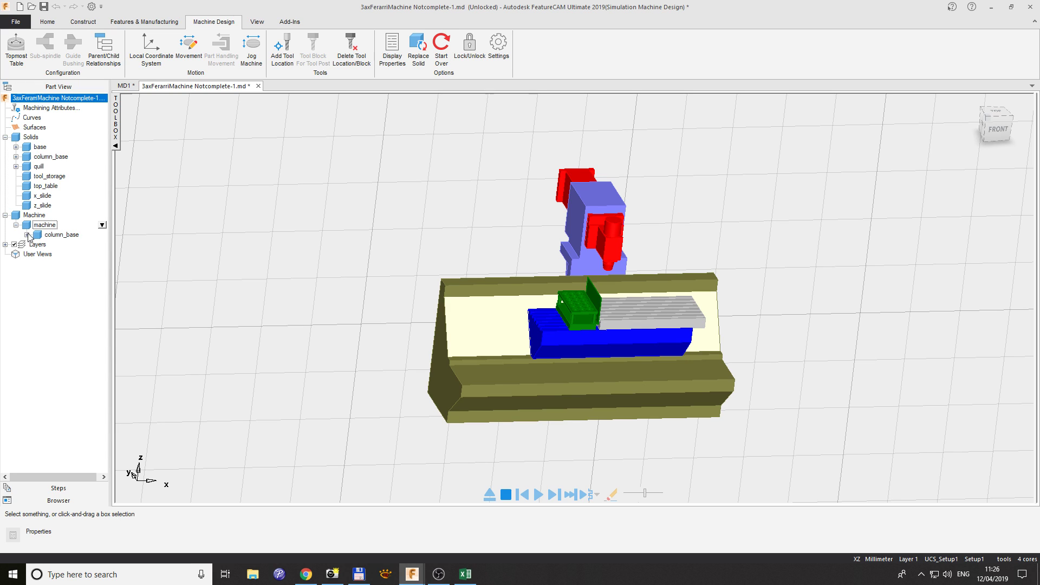
click(27, 235)
click(38, 244)
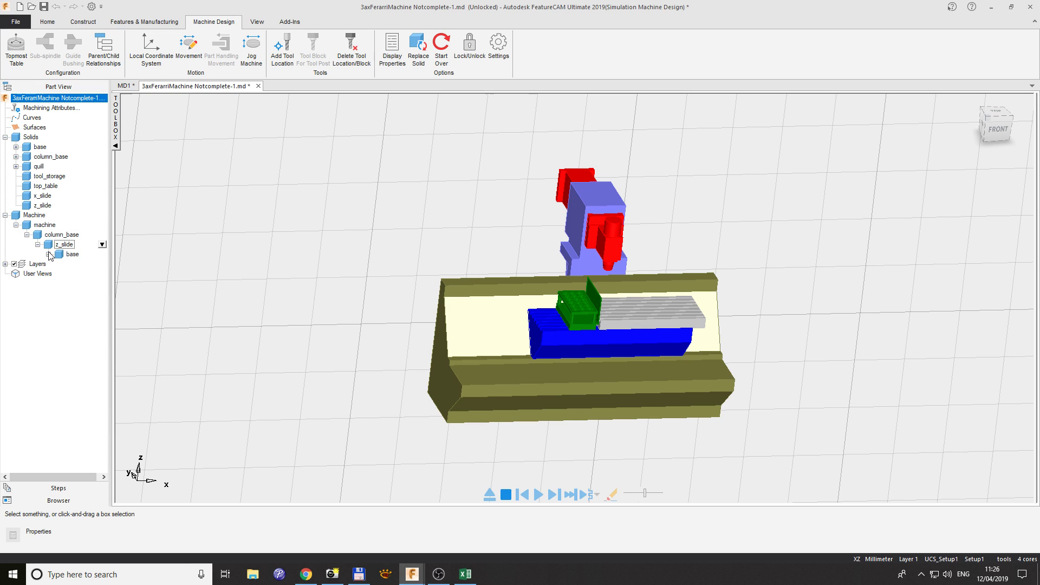
click(48, 254)
click(59, 263)
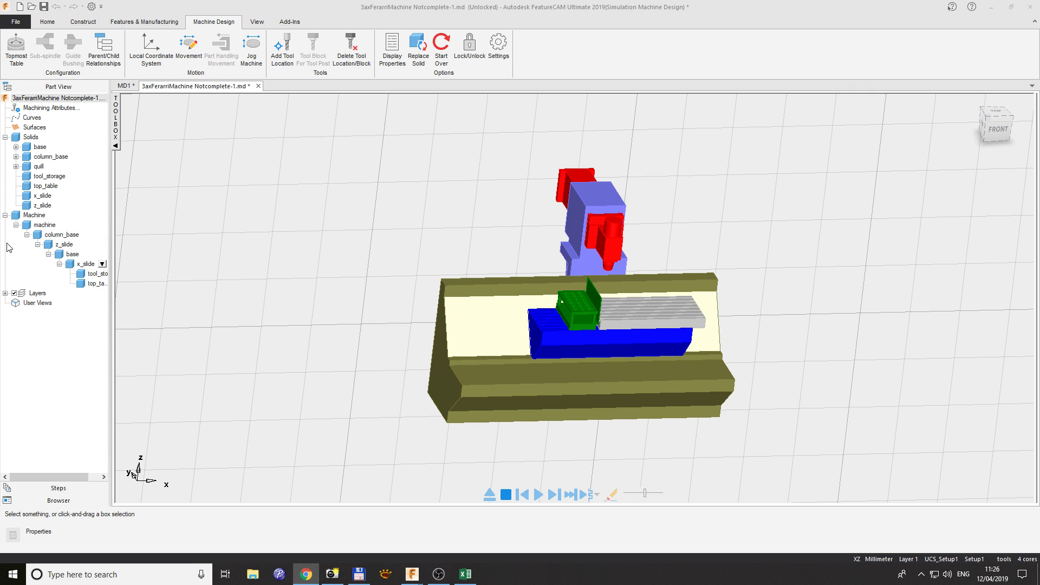
Step: Select column_base in the machine hierarchy and open the parent/child relationship settings
click(54, 235)
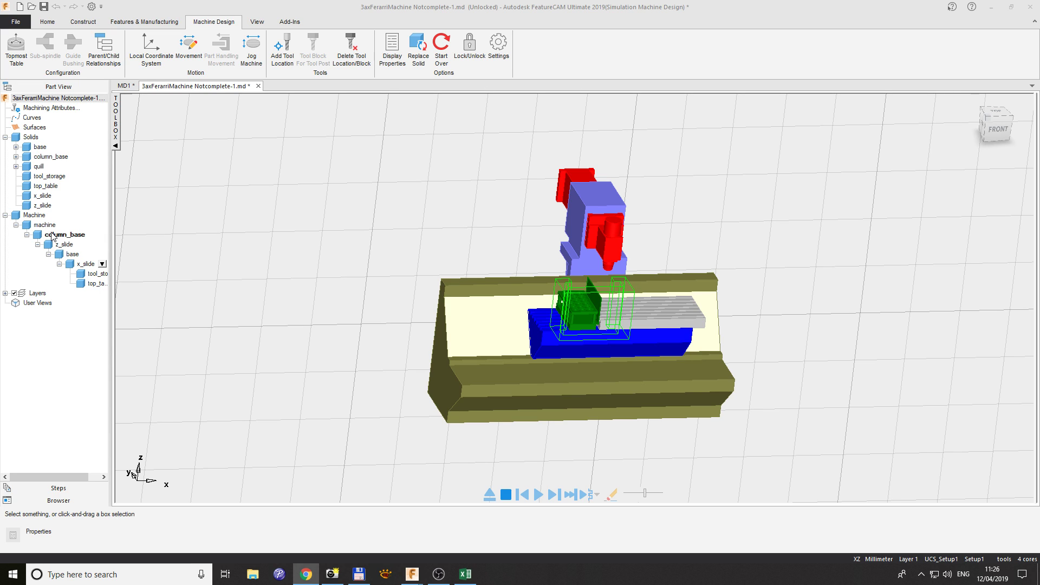
click(104, 51)
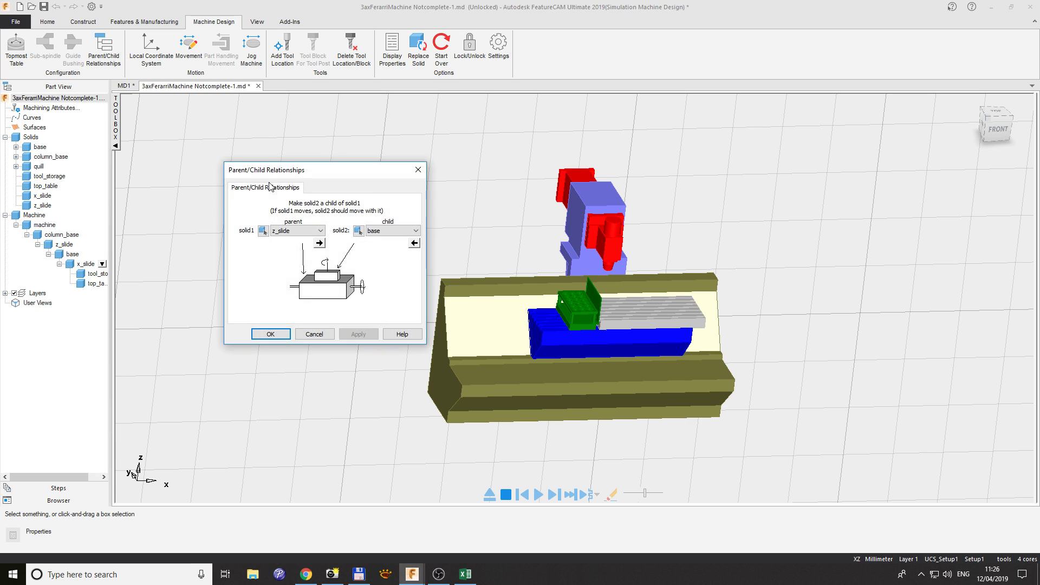
click(296, 232)
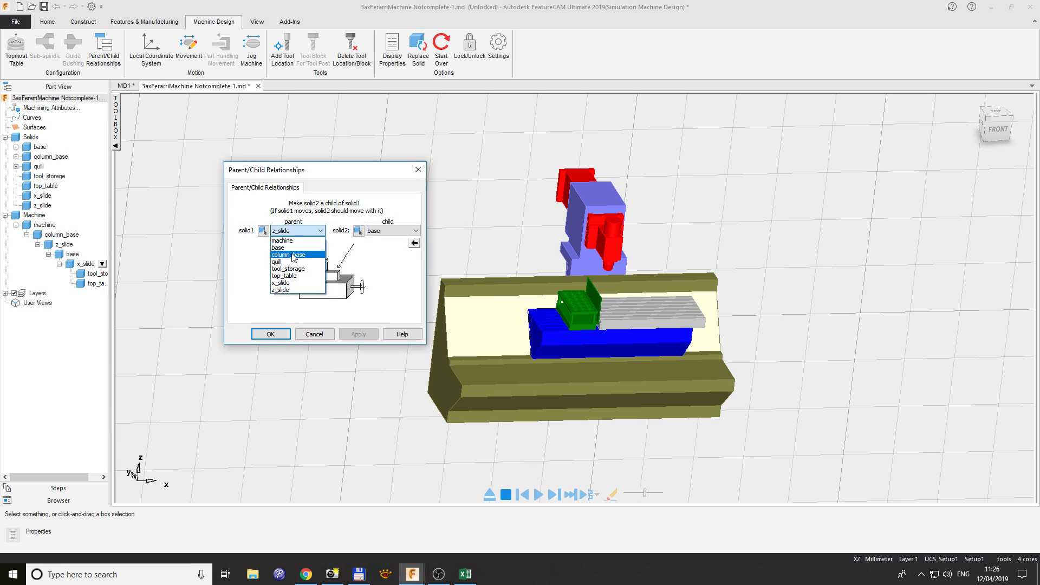
click(293, 255)
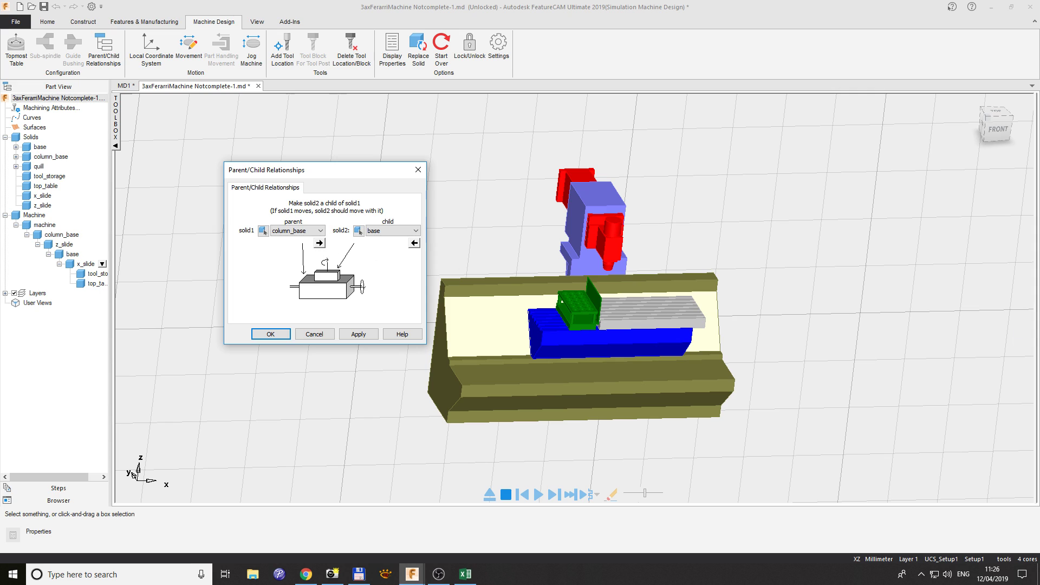
click(306, 574)
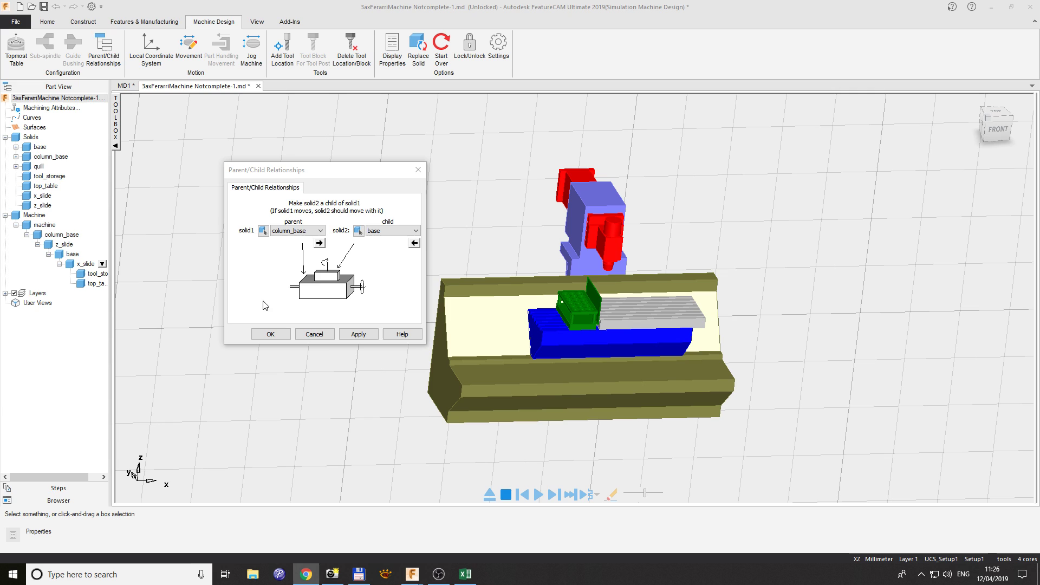
click(391, 242)
click(394, 231)
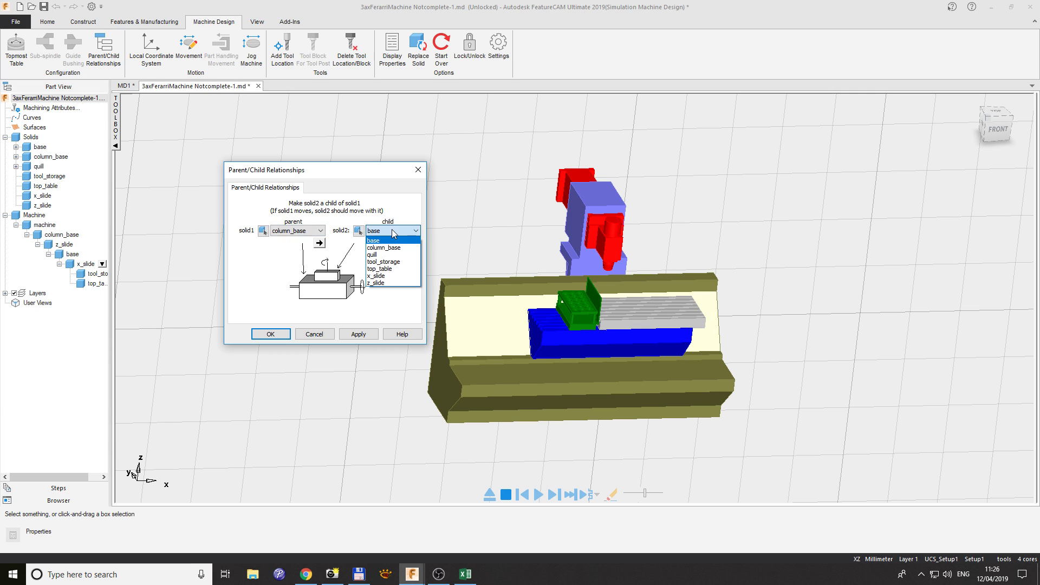
click(394, 232)
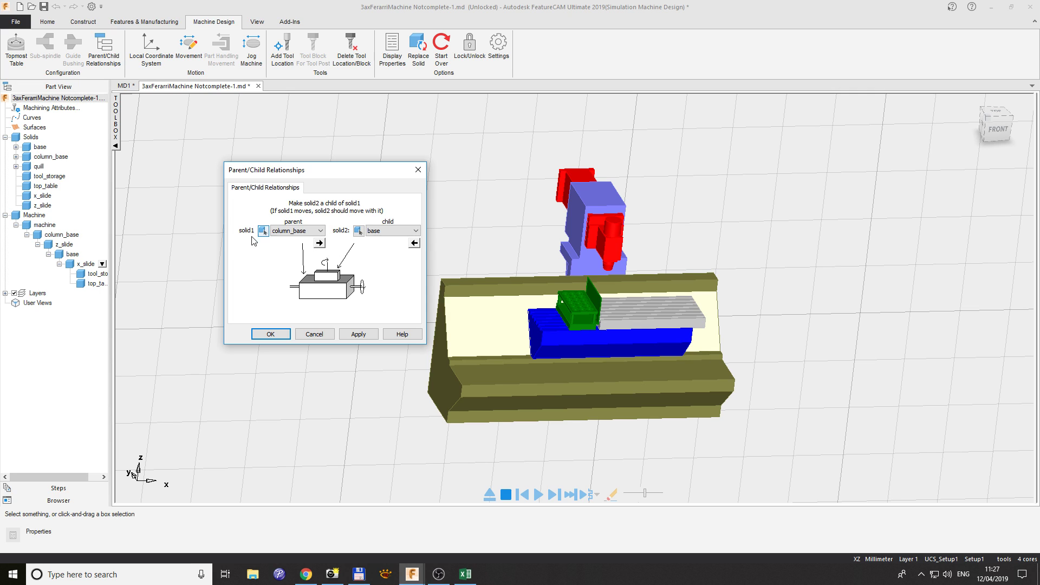
Step: Make column_base a child of machine and apply the relationship
click(314, 231)
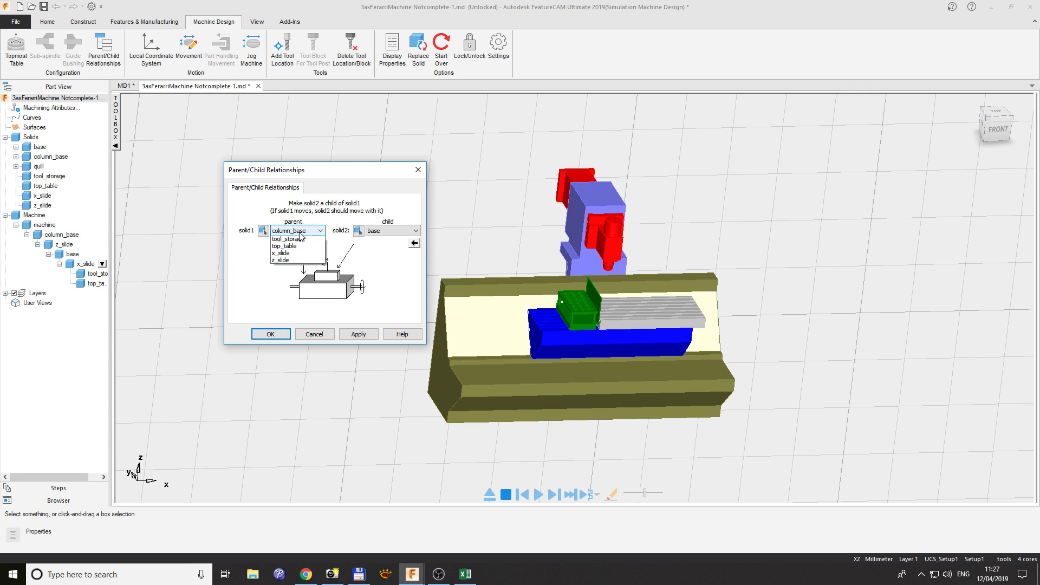
click(295, 253)
click(376, 233)
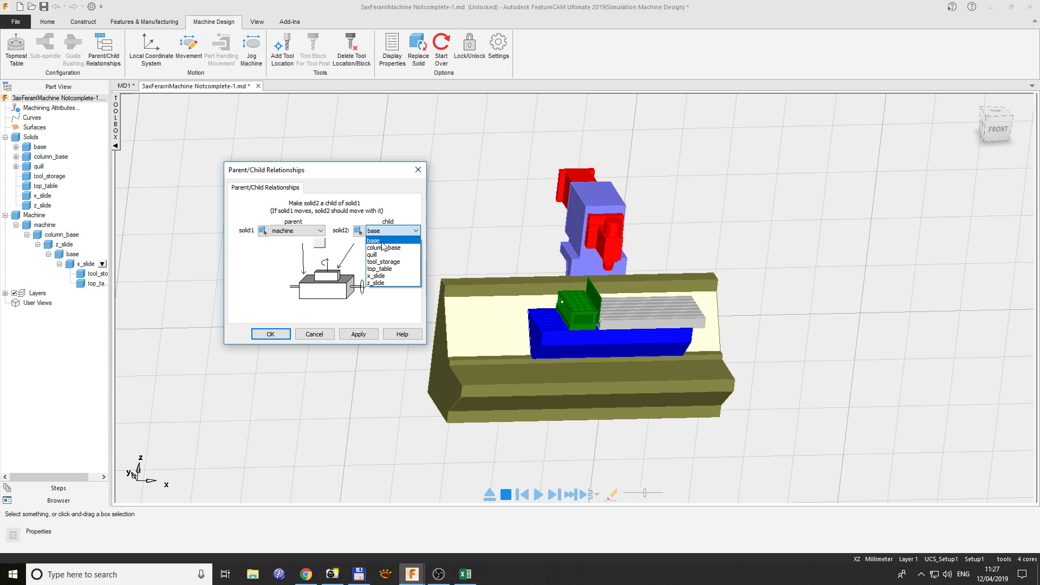
click(386, 247)
click(365, 335)
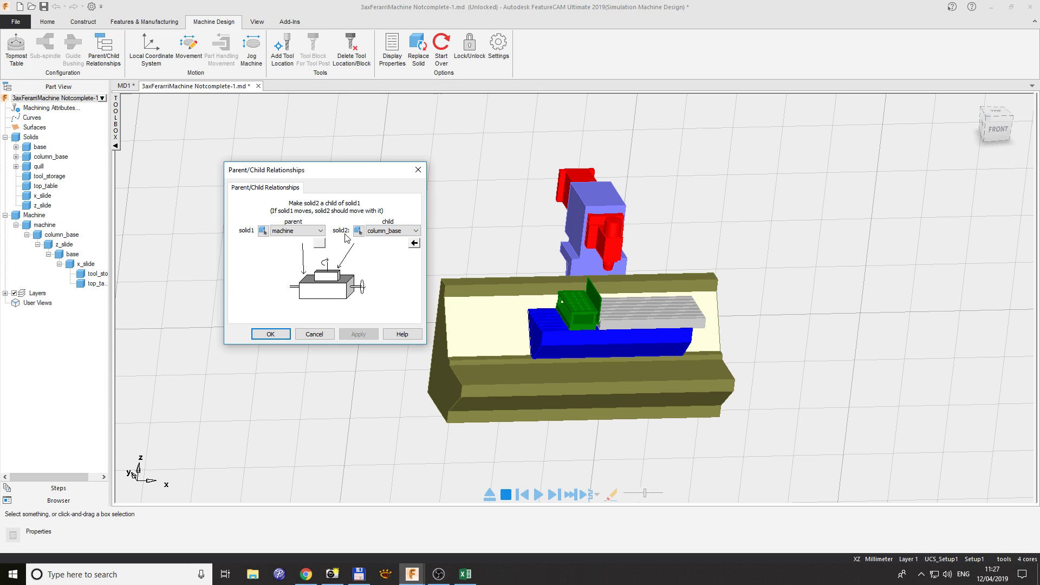
Step: Make z_slide a child of column_base and apply the relationship
click(309, 231)
click(305, 255)
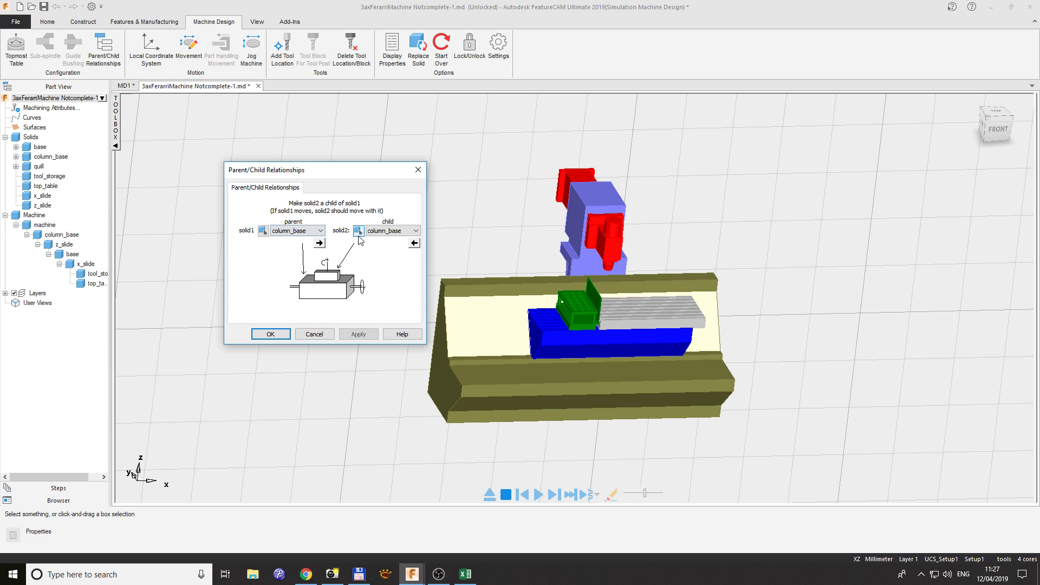
click(393, 231)
click(378, 283)
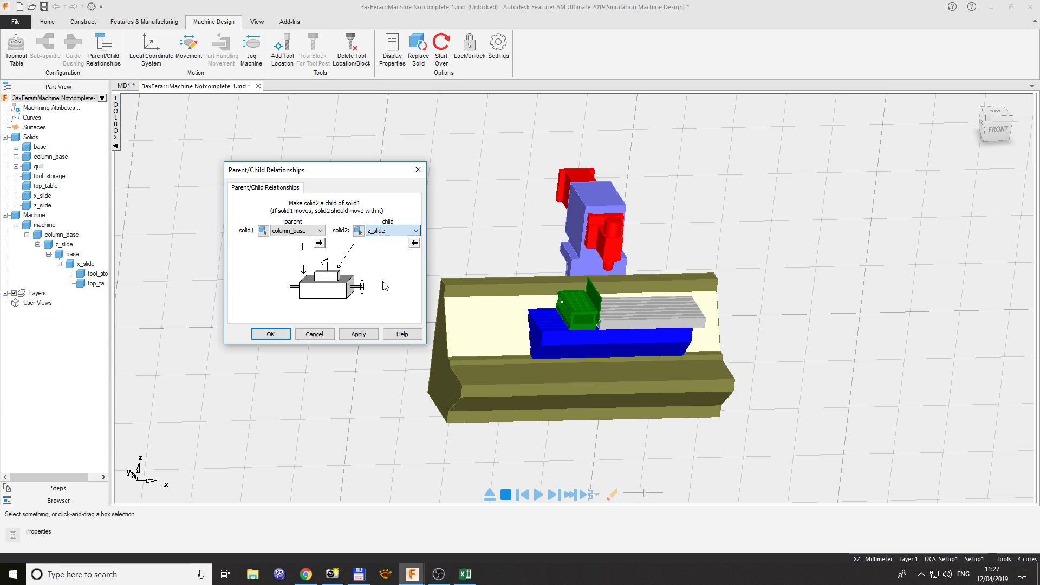
click(366, 334)
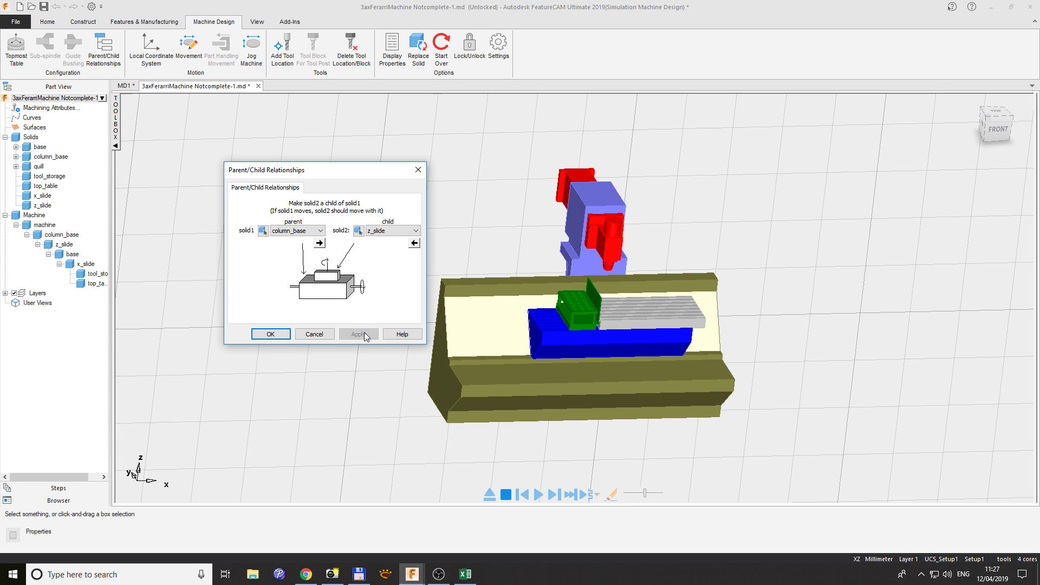
Step: Make quill a child of z_slide and apply the relationship
click(306, 233)
click(295, 298)
click(392, 231)
click(380, 255)
click(360, 333)
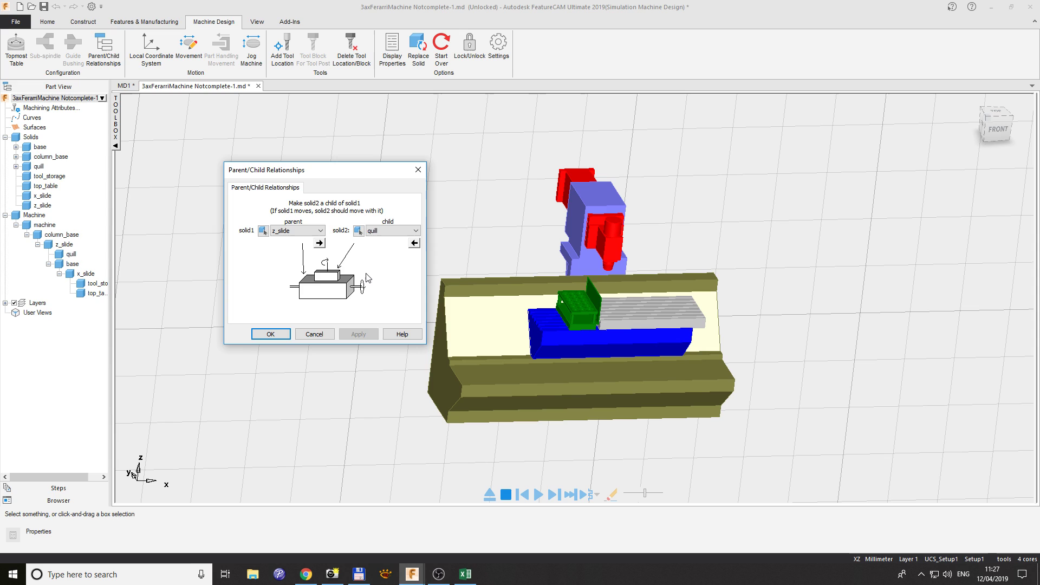
Step: Make base a child of machine instead of z_slide and apply the relationship
click(286, 231)
click(286, 242)
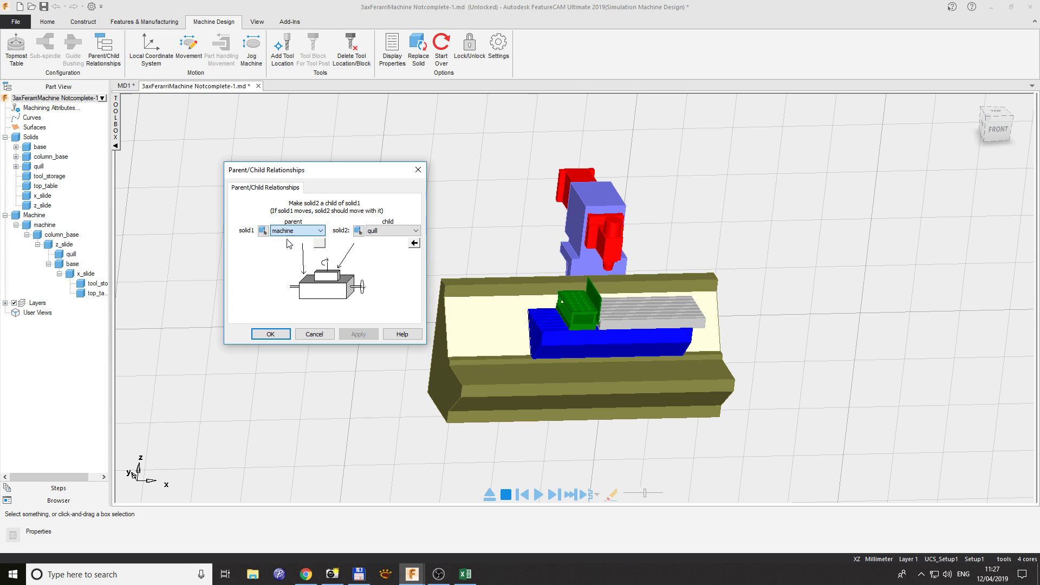
click(389, 235)
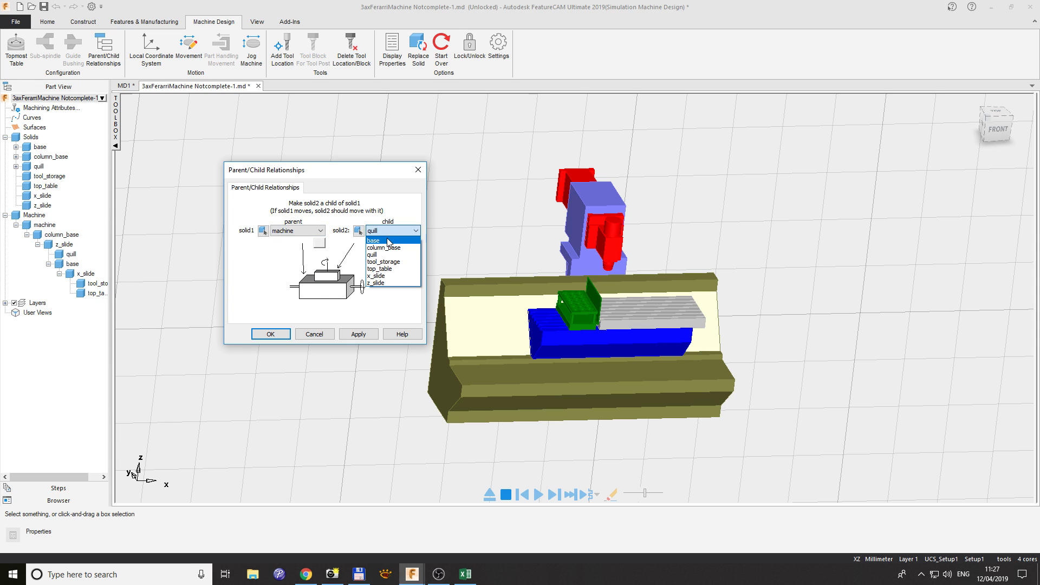
click(389, 241)
click(358, 334)
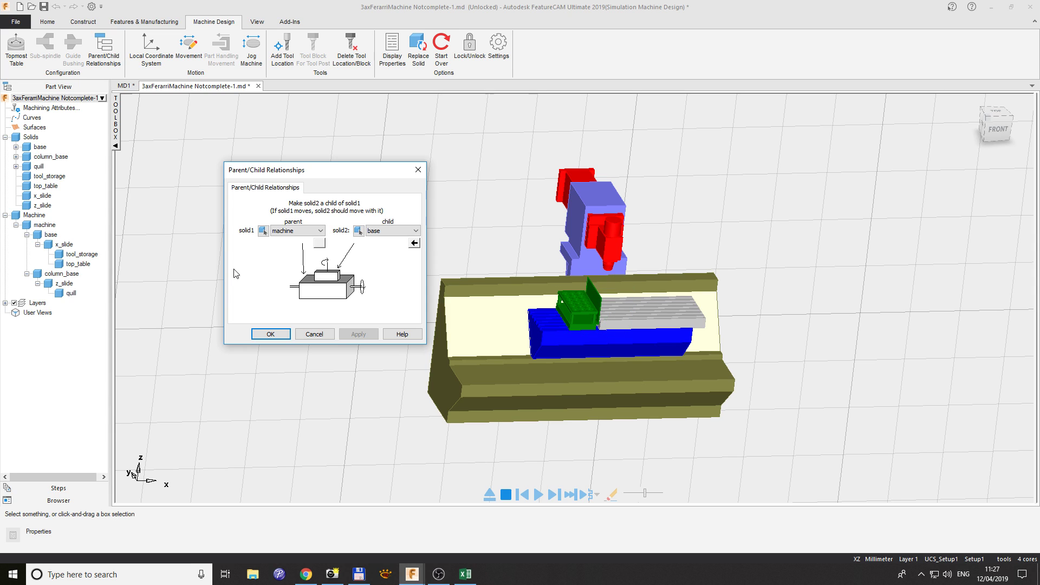
Step: Choose base as the parent and x_slide as the child to check their relationship
click(285, 232)
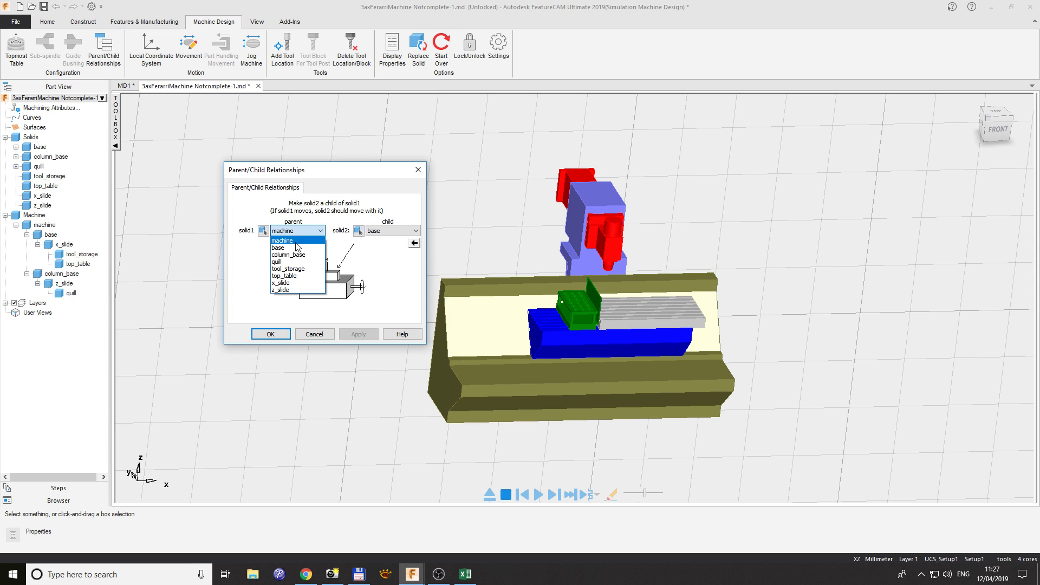
click(298, 251)
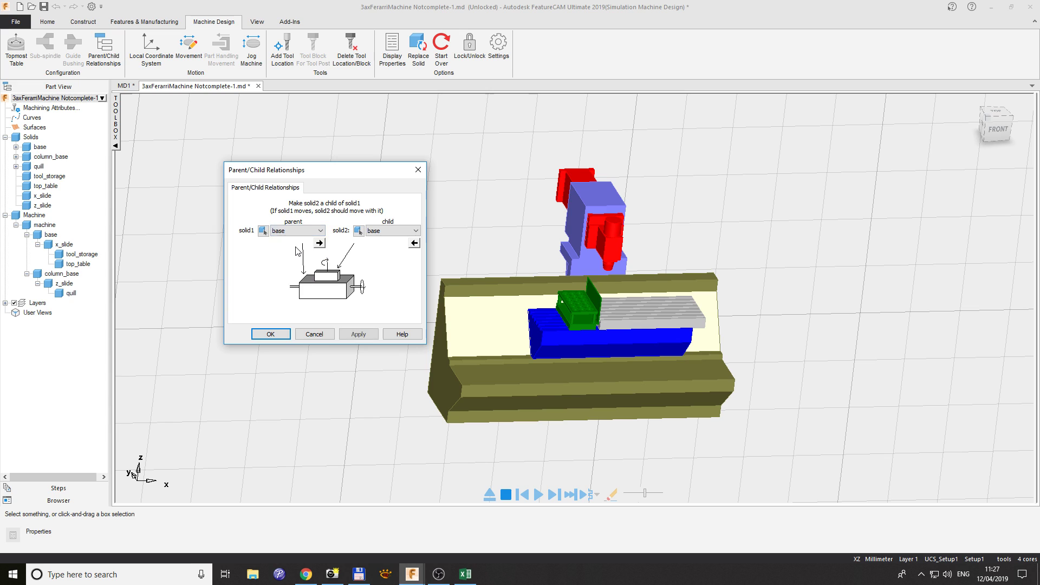
click(411, 231)
click(379, 276)
Step: Make top_table a child of x_slide and apply the relationship
click(321, 231)
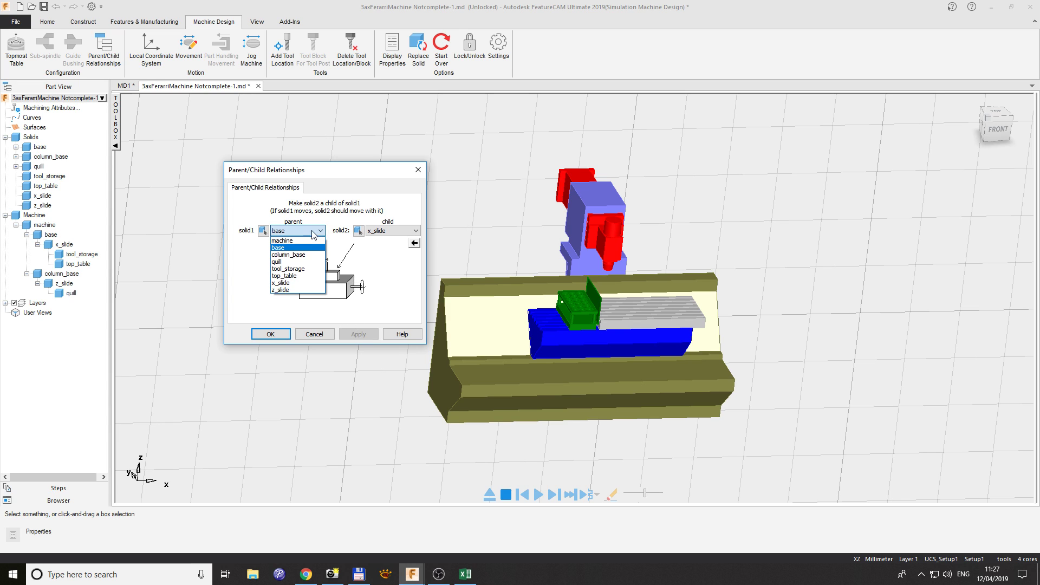
click(301, 284)
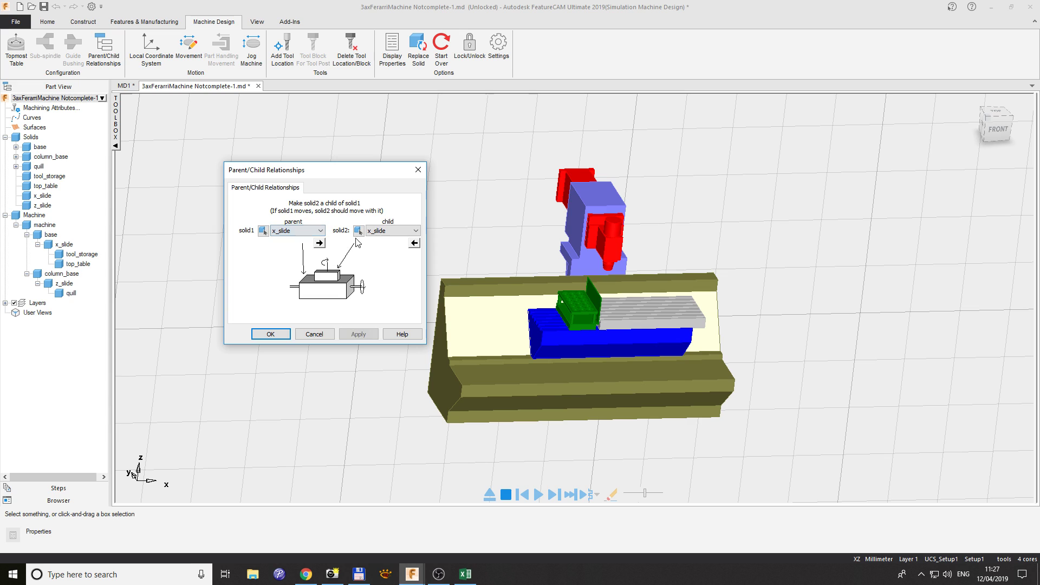
click(383, 233)
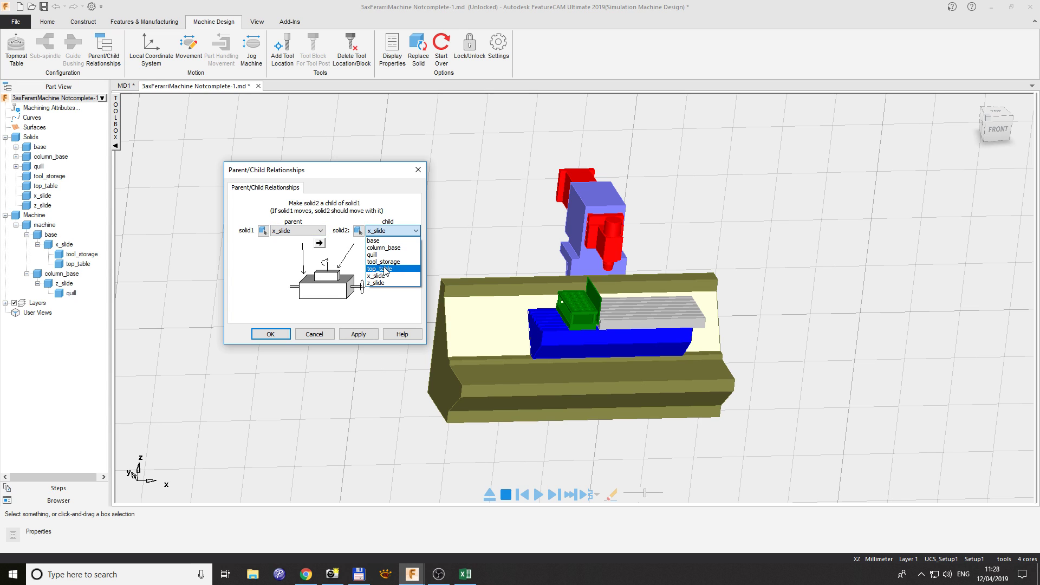
click(385, 269)
click(359, 334)
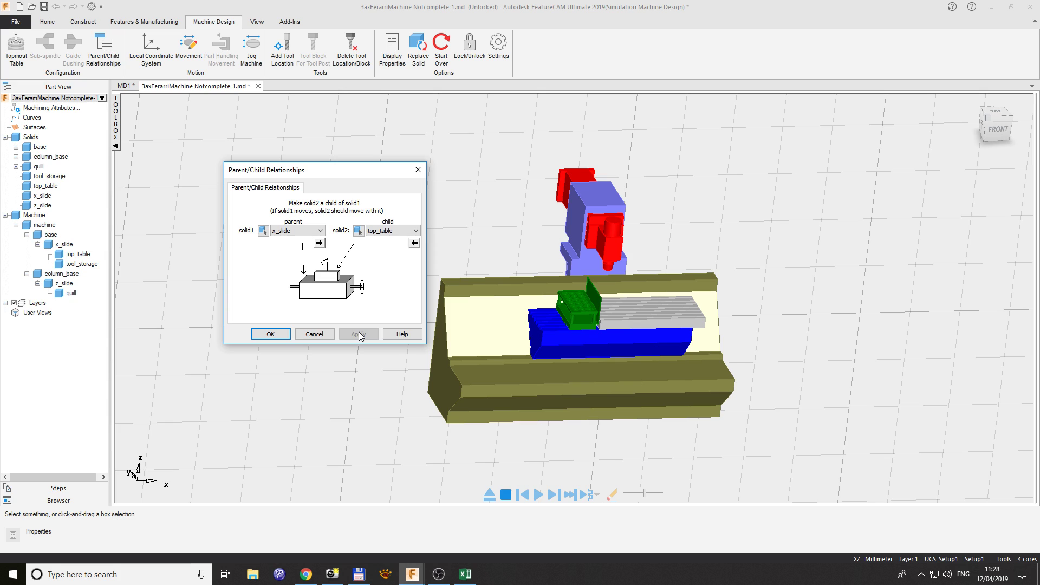
Step: Make tool_storage a child of x_slide, apply the relationship and accept the parent/child settings
click(312, 233)
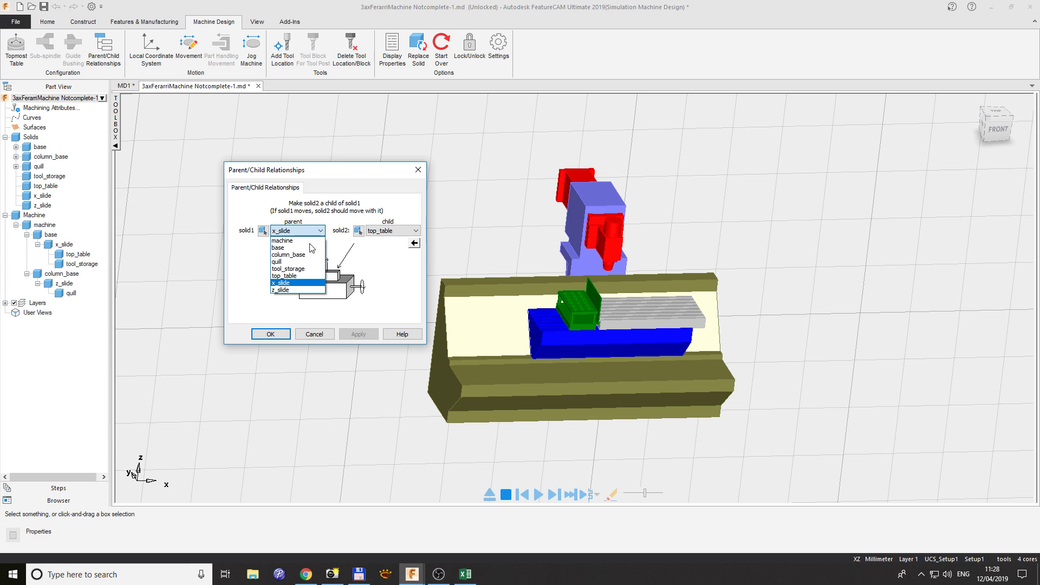
click(298, 284)
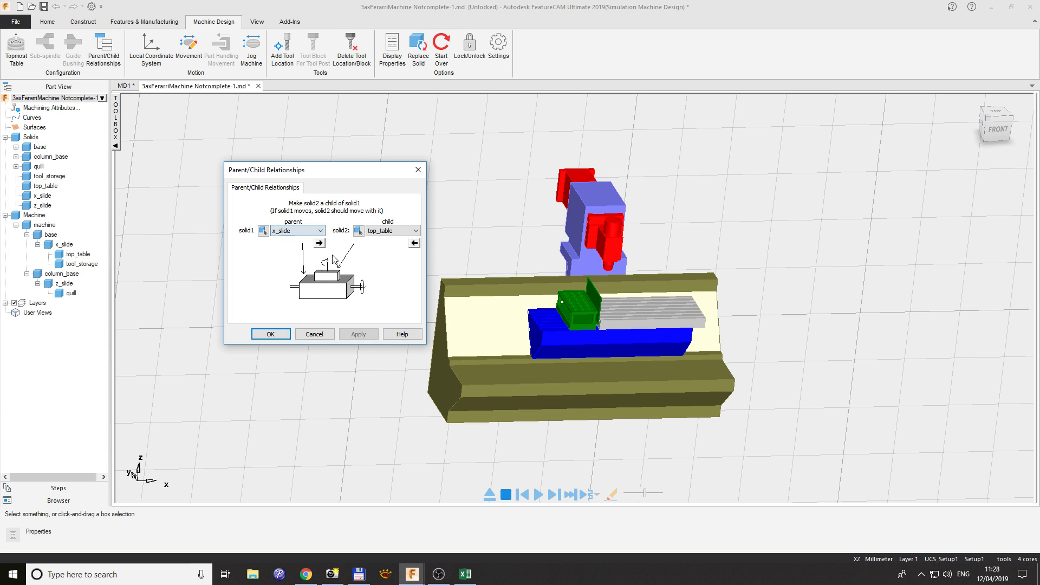
click(390, 233)
click(384, 261)
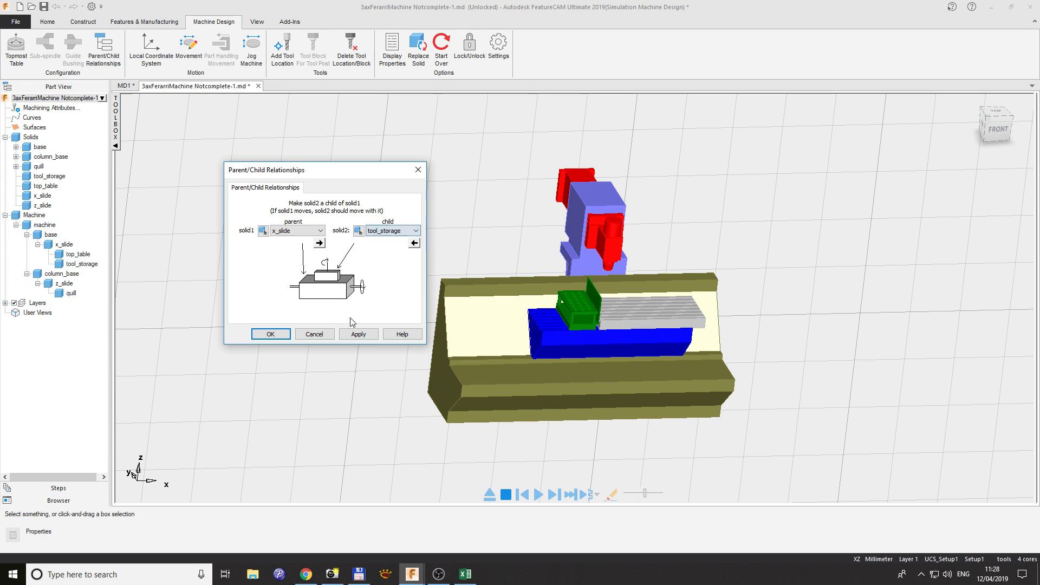
click(352, 334)
click(278, 335)
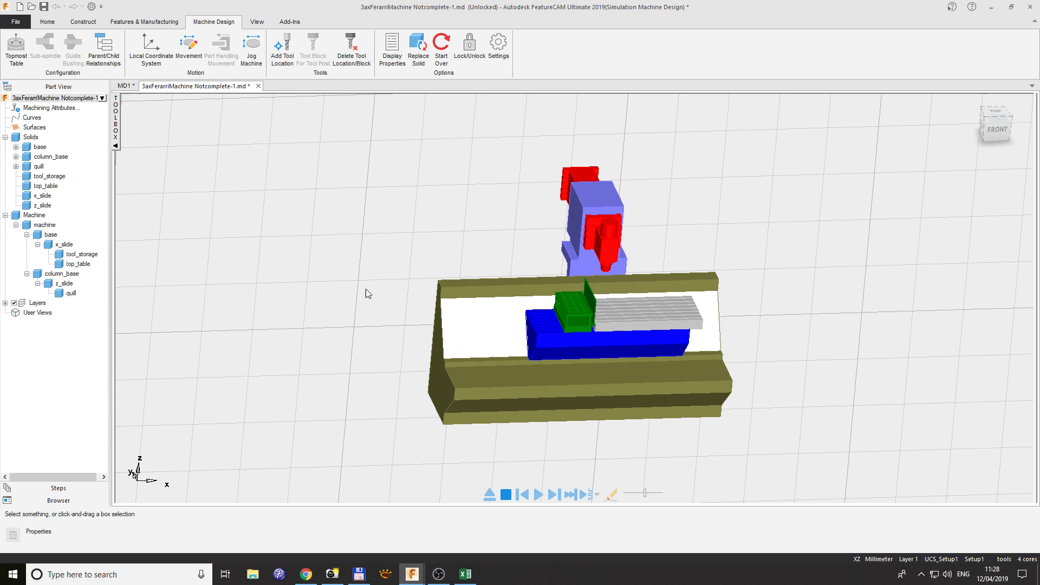
Step: Start jogging the machine, saving the design over the existing file 3axFerarriMachine Notcomplete-1.md
click(252, 47)
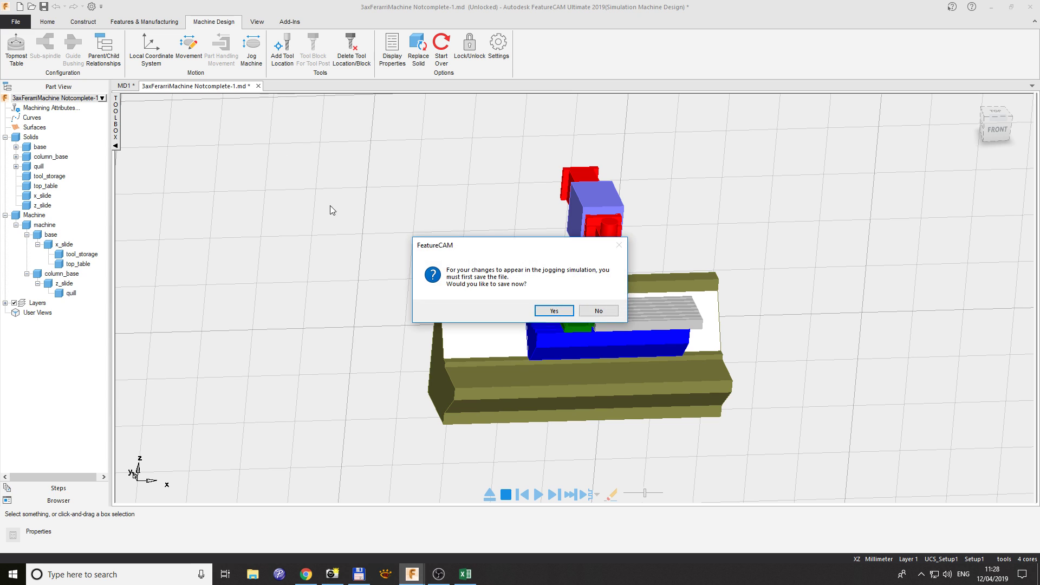
click(554, 310)
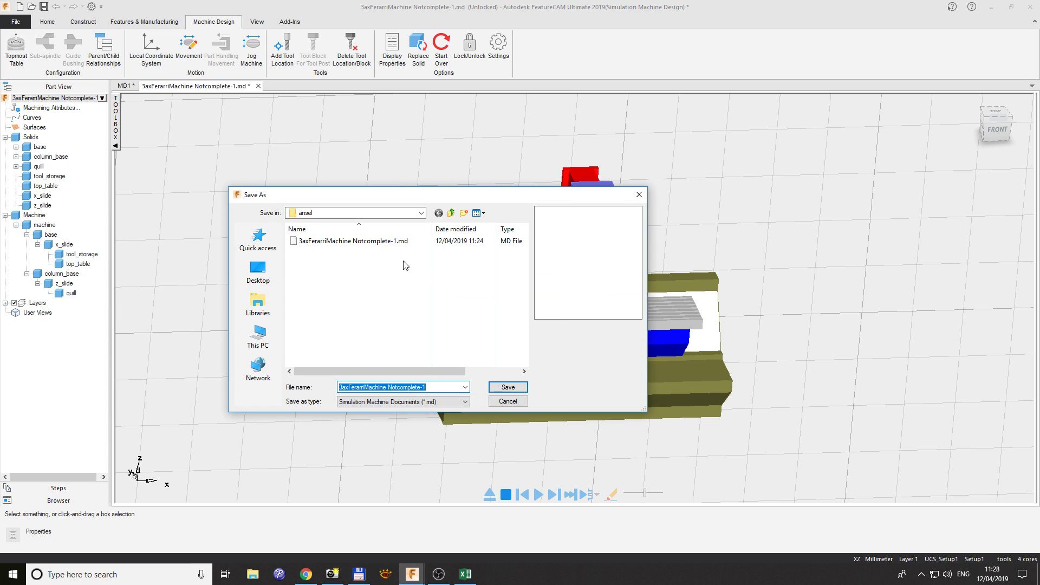
click(393, 242)
click(507, 387)
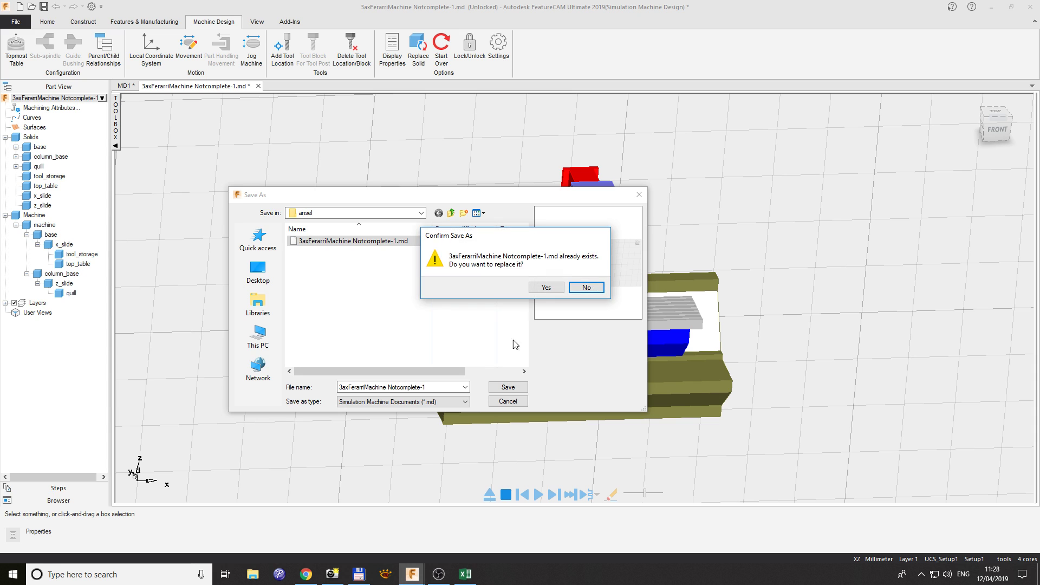
click(541, 290)
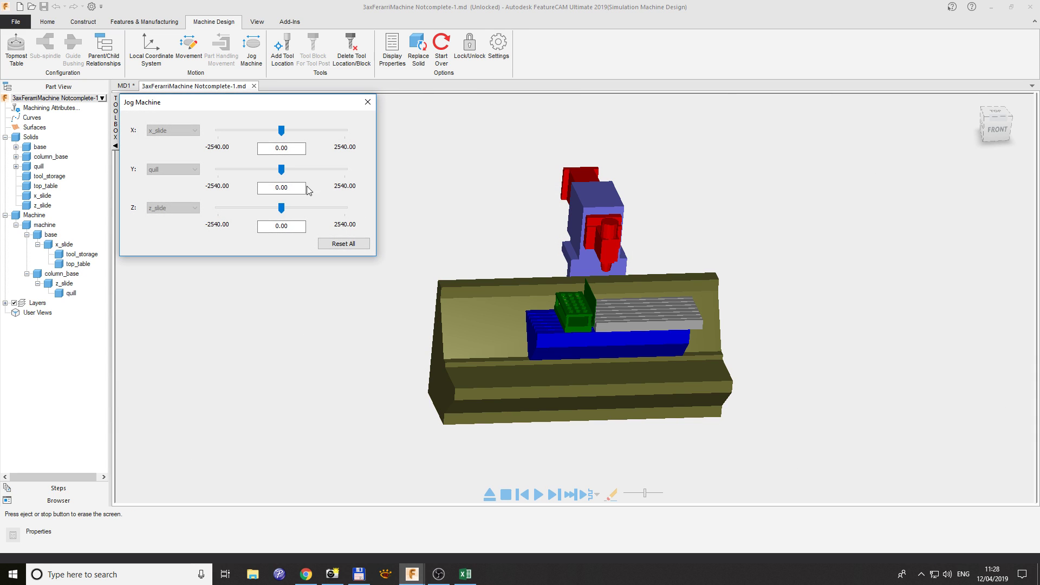
Step: Jog x_slide to about 325.64 in X, quill to about -260.51 in Y and z_slide to about -130.26 in Z
drag(283, 130, 291, 132)
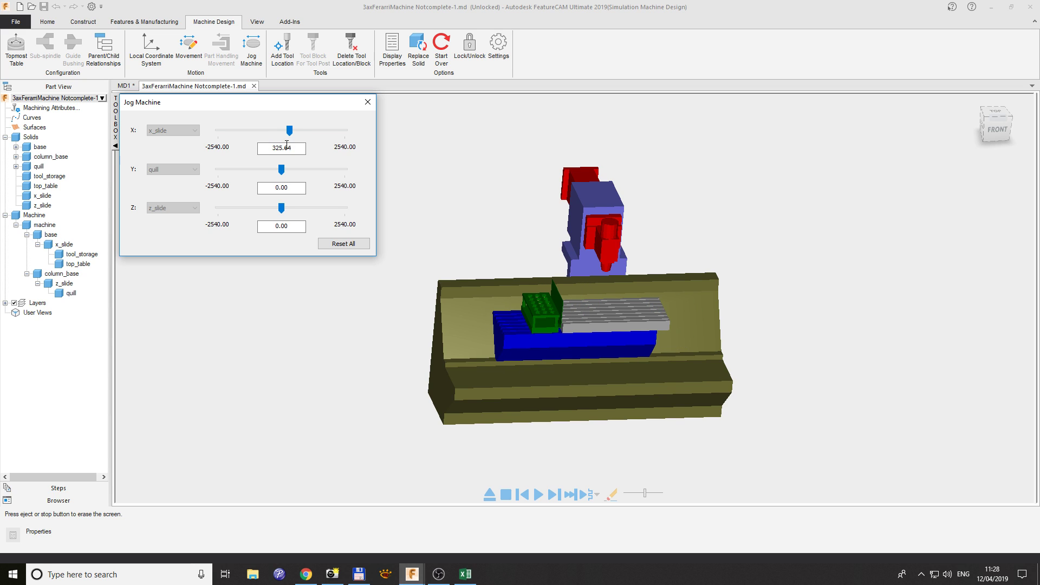
drag(281, 169, 275, 170)
drag(281, 210, 278, 210)
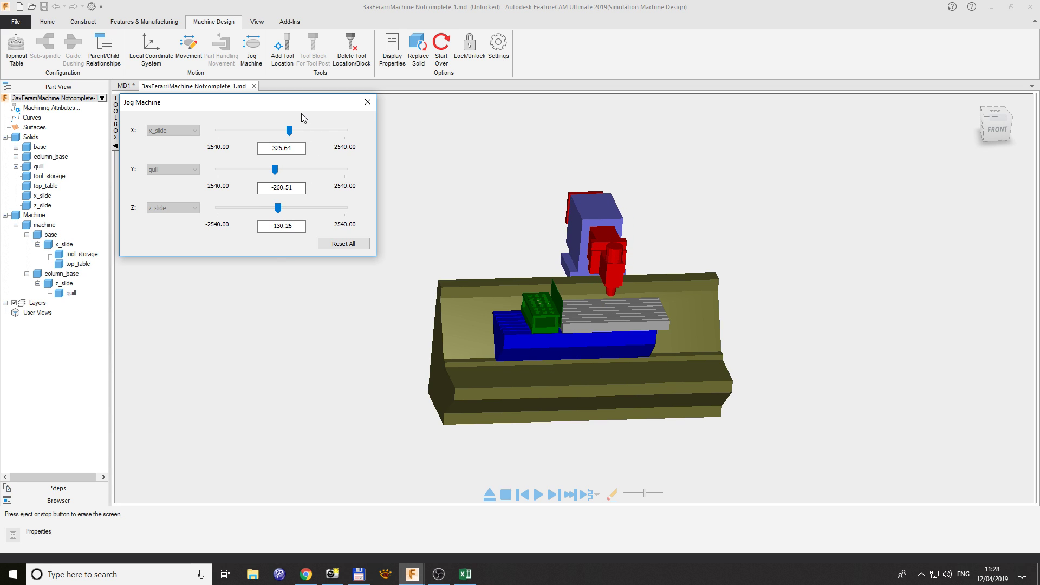
Step: Move the Jog Machine dialog slightly, and jog z_slide to about -151.97 and x_slide to about 217.09
drag(273, 106, 298, 116)
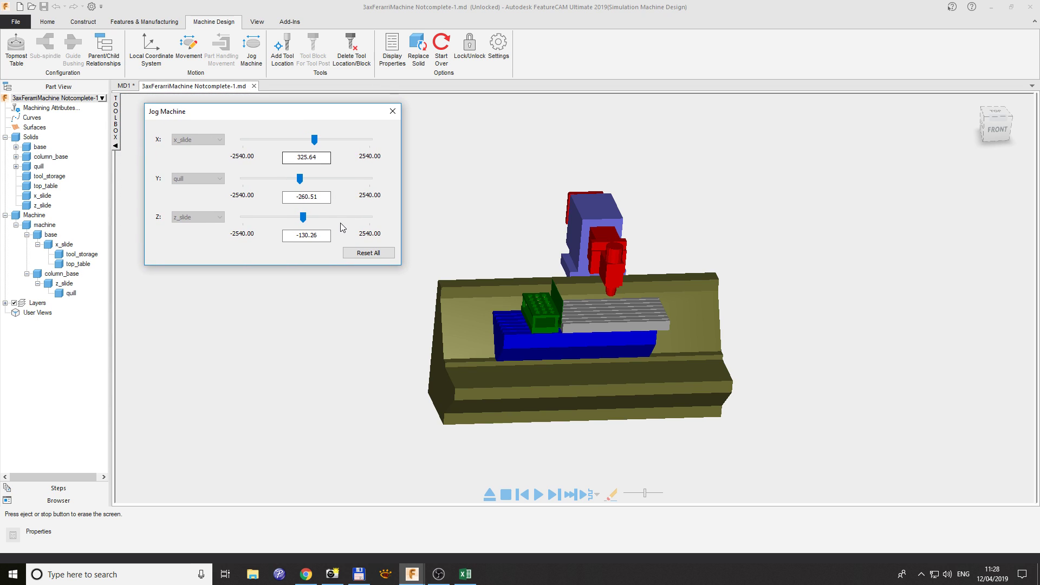
drag(304, 218, 306, 222)
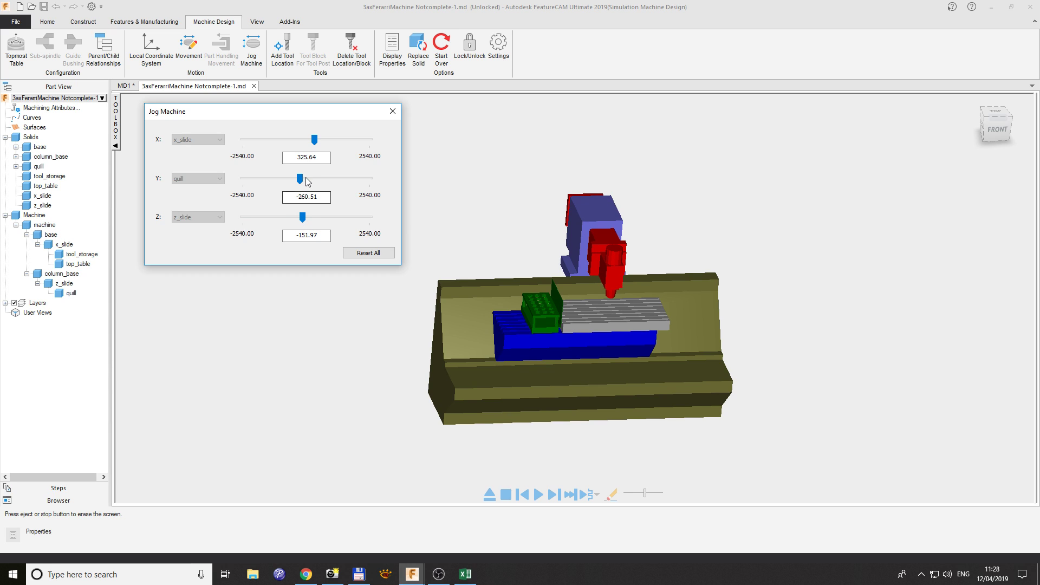
drag(301, 182, 301, 180)
drag(316, 141, 313, 140)
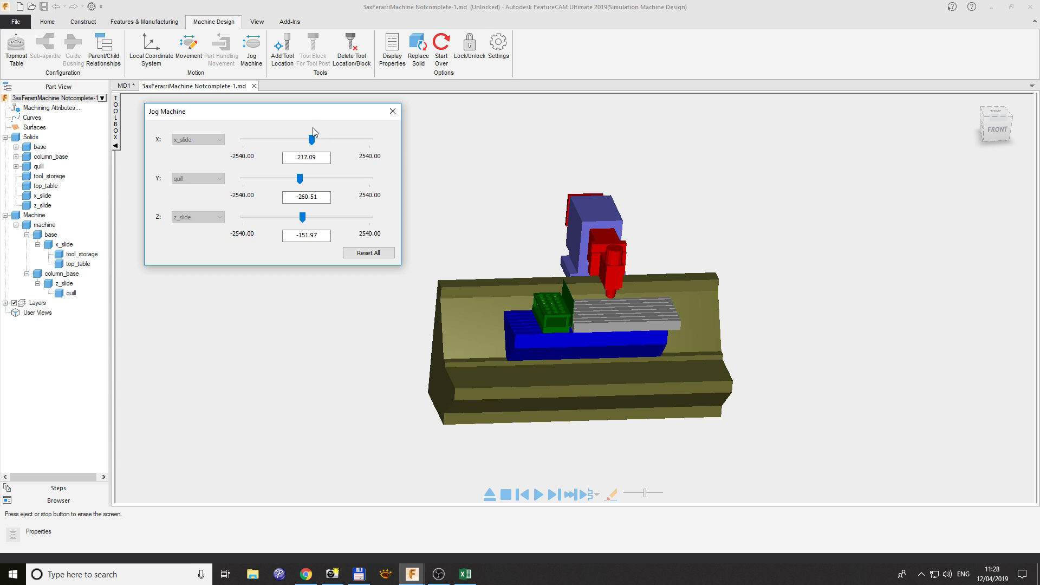